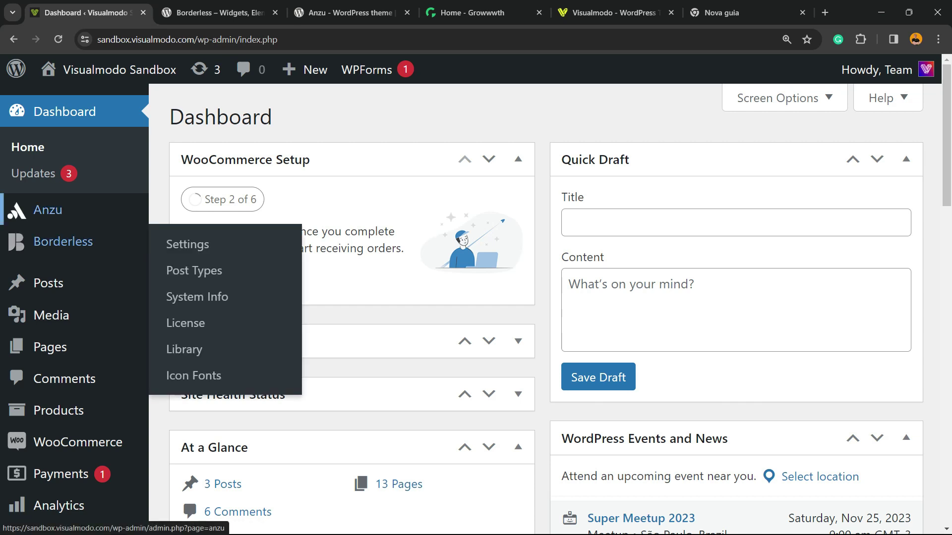
- Go to Add New Plugin, zoom out, and search the directory for 'Admin Menu Editor'
{"action": "scroll", "coordinate": [50, 315], "scroll_direction": "down", "scroll_amount": 7}
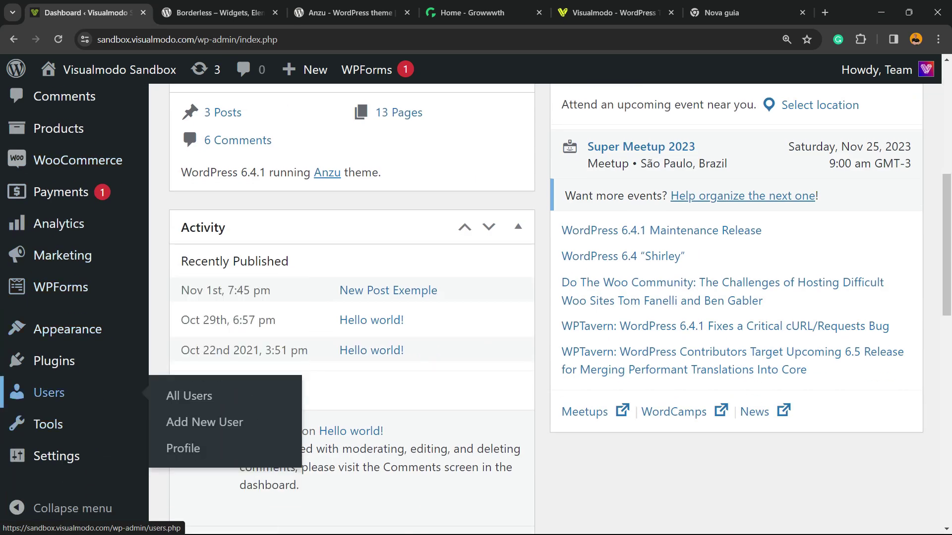
{"action": "scroll", "coordinate": [50, 392], "scroll_direction": "up", "scroll_amount": 7}
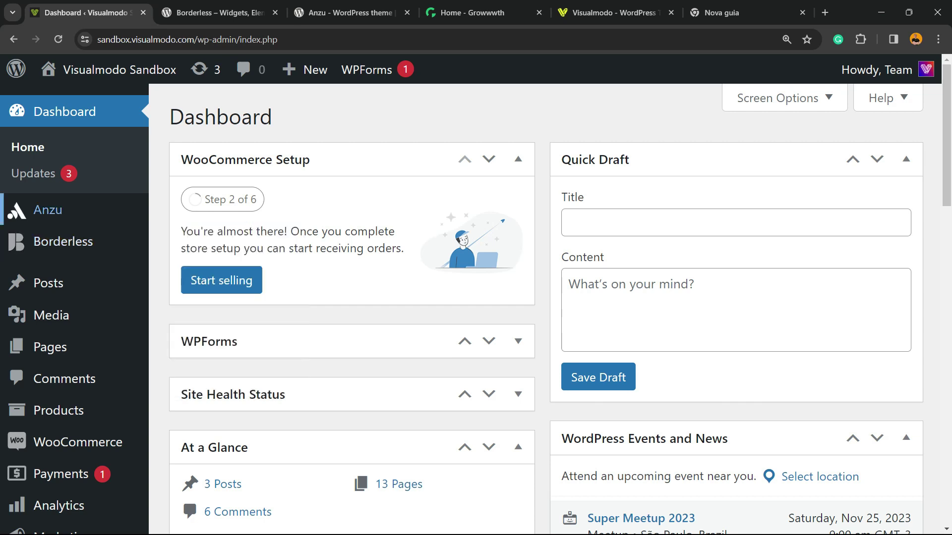
{"action": "mouse_move", "coordinate": [63, 242]}
{"action": "scroll", "coordinate": [545, 307], "scroll_direction": "down", "scroll_amount": 4}
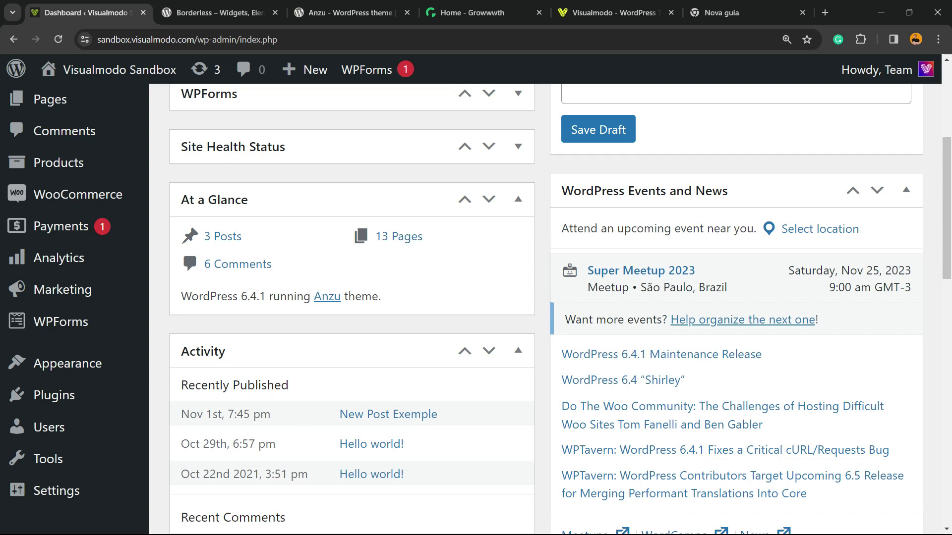
{"action": "scroll", "coordinate": [476, 308], "scroll_direction": "up", "scroll_amount": 5}
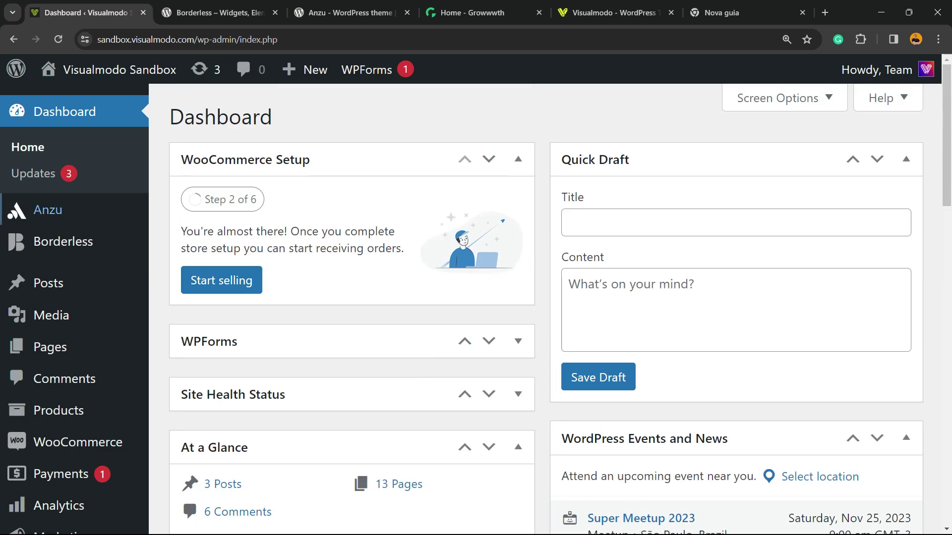
{"action": "scroll", "coordinate": [50, 298], "scroll_direction": "down", "scroll_amount": 7}
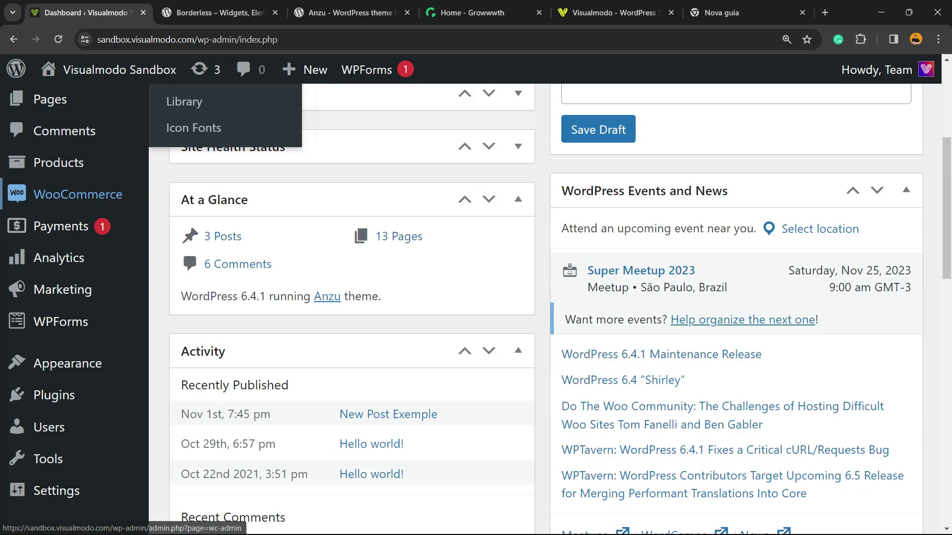
{"action": "mouse_move", "coordinate": [55, 361]}
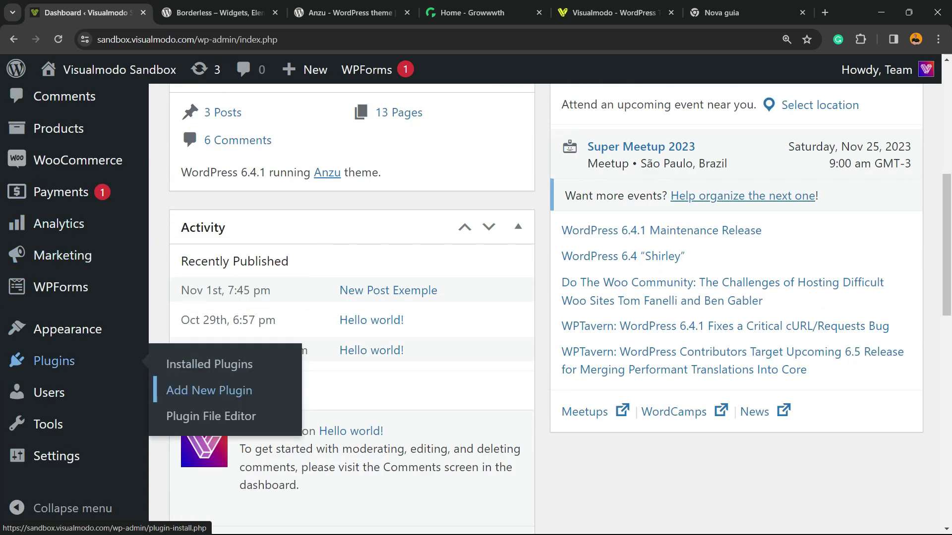
{"action": "left_click", "coordinate": [209, 390]}
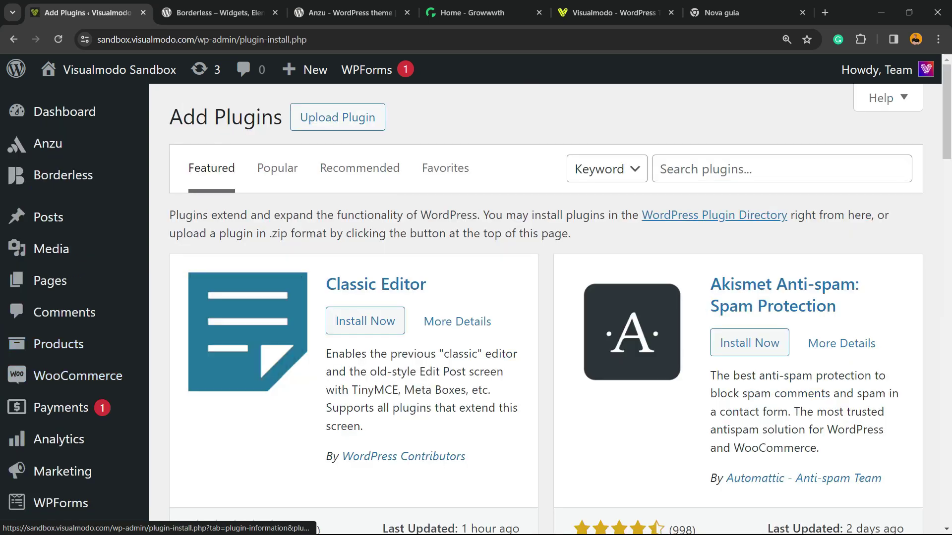
{"action": "key", "text": "ctrl+minus"}
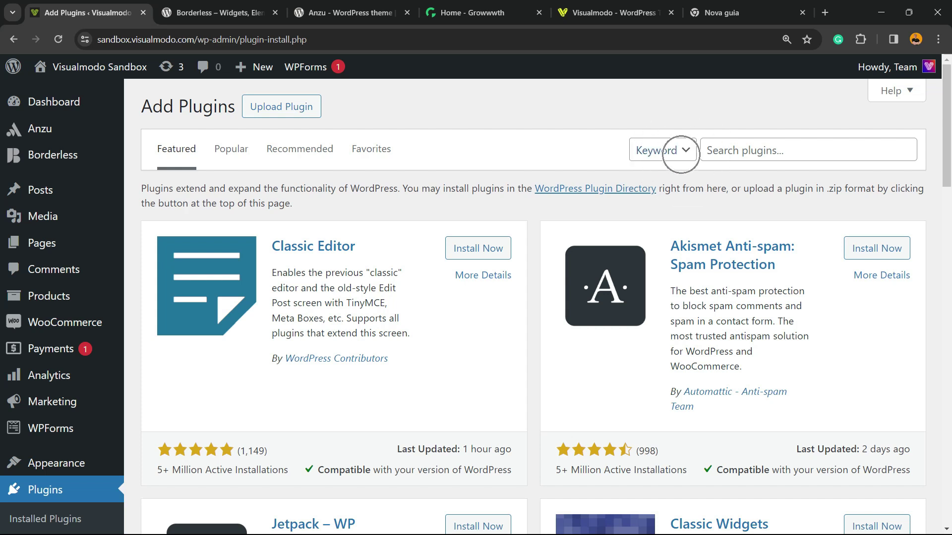
{"action": "left_click", "coordinate": [709, 150]}
{"action": "type", "text": "Admin Menu Editor"}
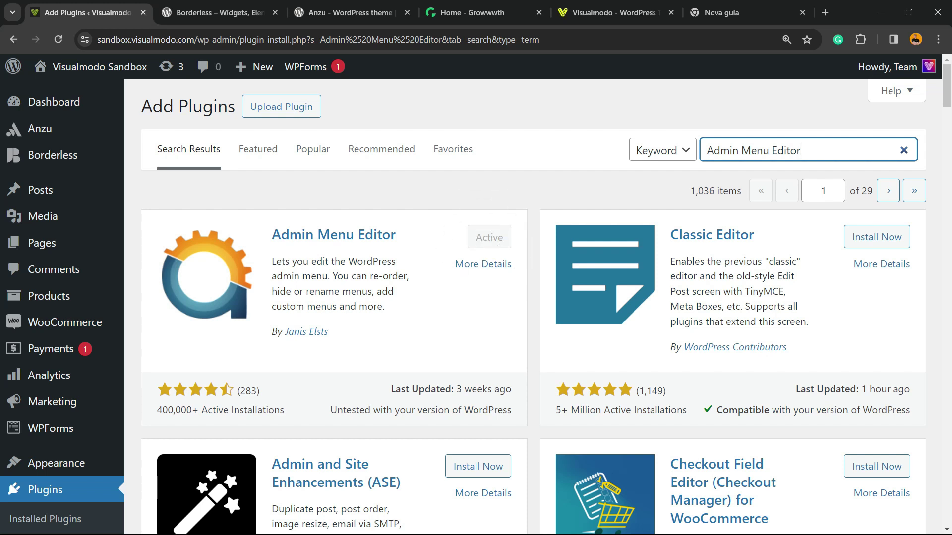
- Open Installed Plugins to confirm Admin Menu Editor is active among the 11 plugins
{"action": "left_click_drag", "start_coordinate": [329, 332], "coordinate": [270, 331]}
{"action": "left_click", "coordinate": [277, 332]}
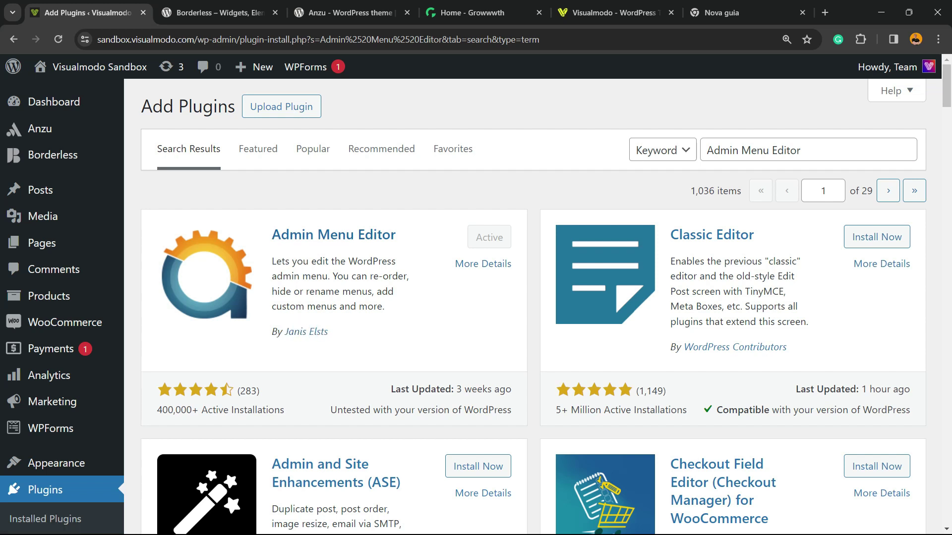
{"action": "scroll", "coordinate": [50, 352], "scroll_direction": "down", "scroll_amount": 2}
{"action": "left_click", "coordinate": [44, 365]}
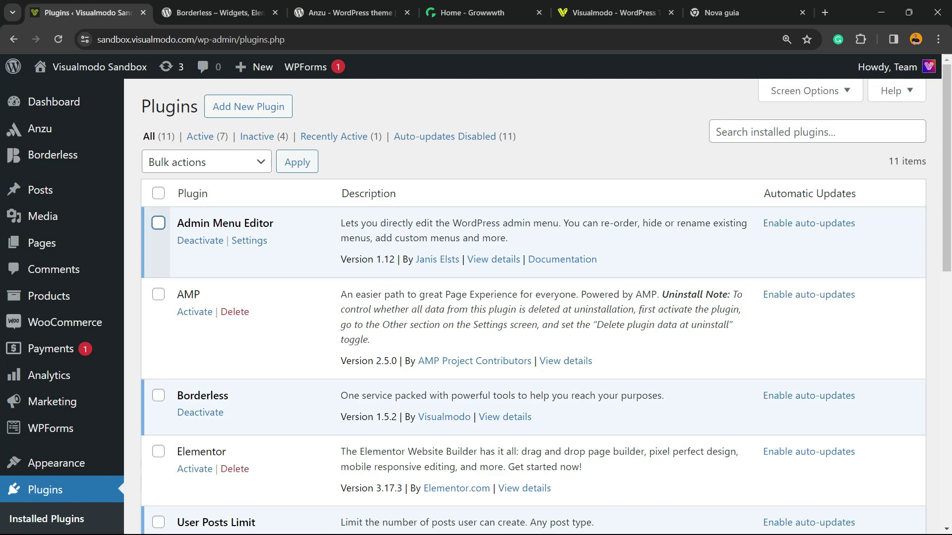
{"action": "scroll", "coordinate": [49, 248], "scroll_direction": "down", "scroll_amount": 5}
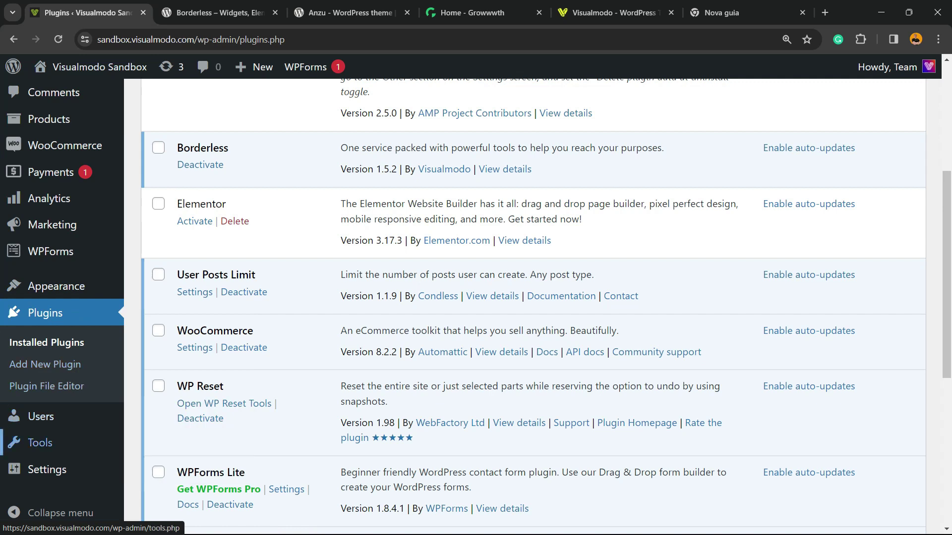
{"action": "mouse_move", "coordinate": [45, 470]}
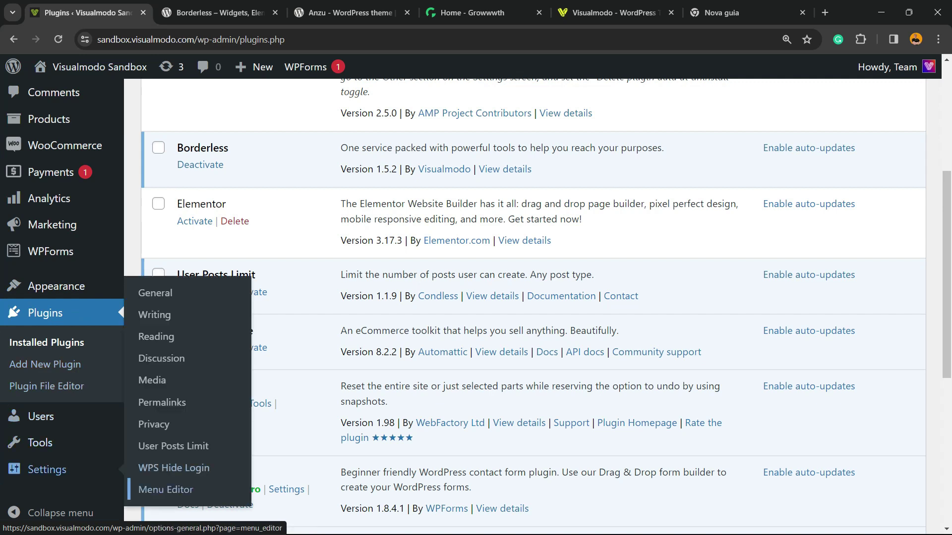
- Open Settings > Menu Editor and expand the Anzu menu entry
{"action": "left_click", "coordinate": [165, 490]}
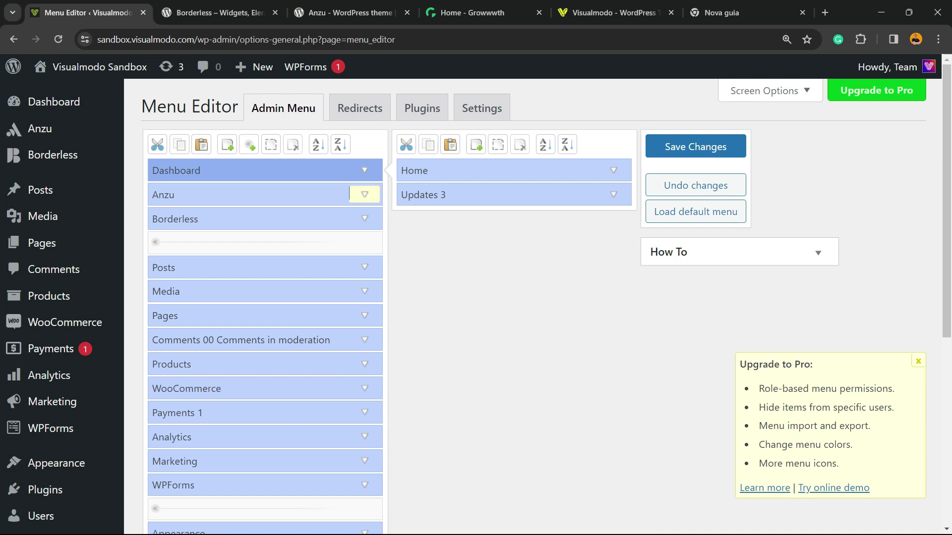
{"action": "left_click", "coordinate": [365, 195]}
{"action": "left_click", "coordinate": [40, 129]}
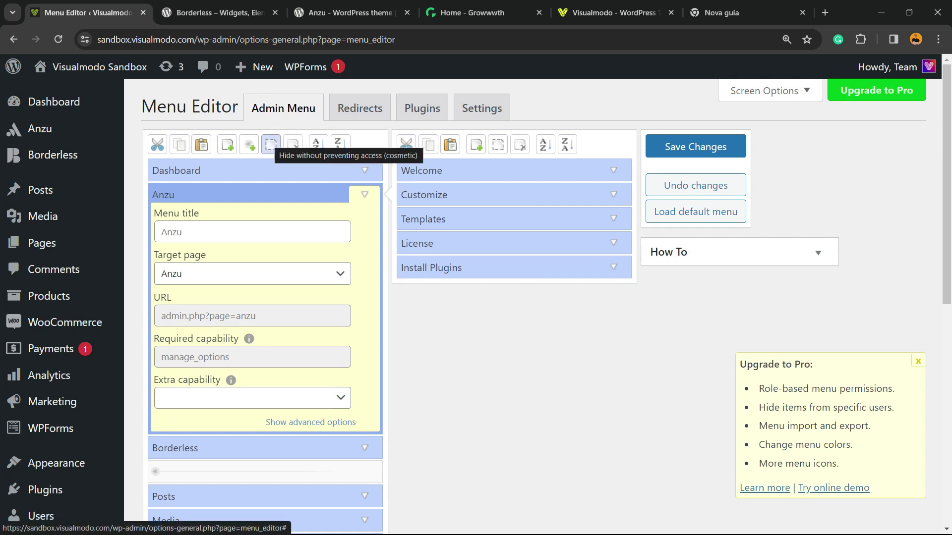
{"action": "left_click", "coordinate": [365, 195]}
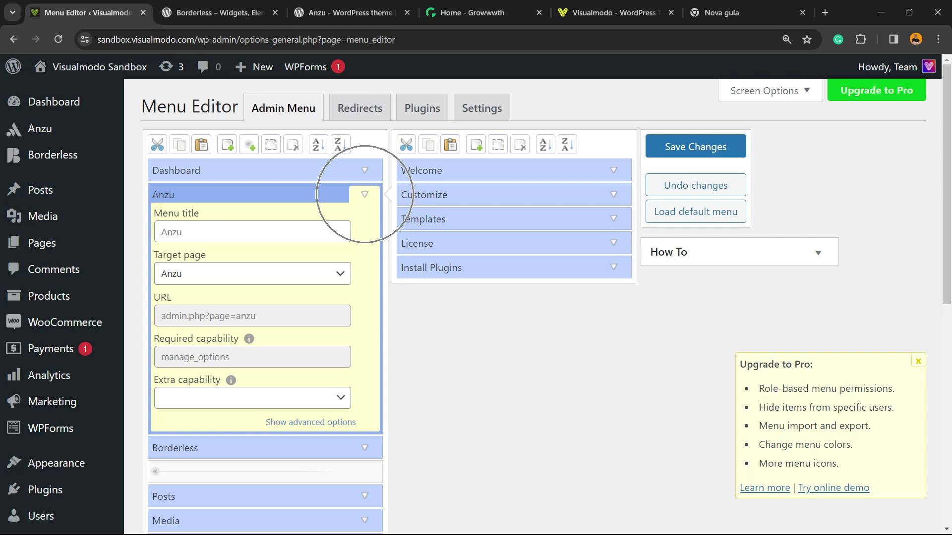
{"action": "left_click", "coordinate": [365, 194]}
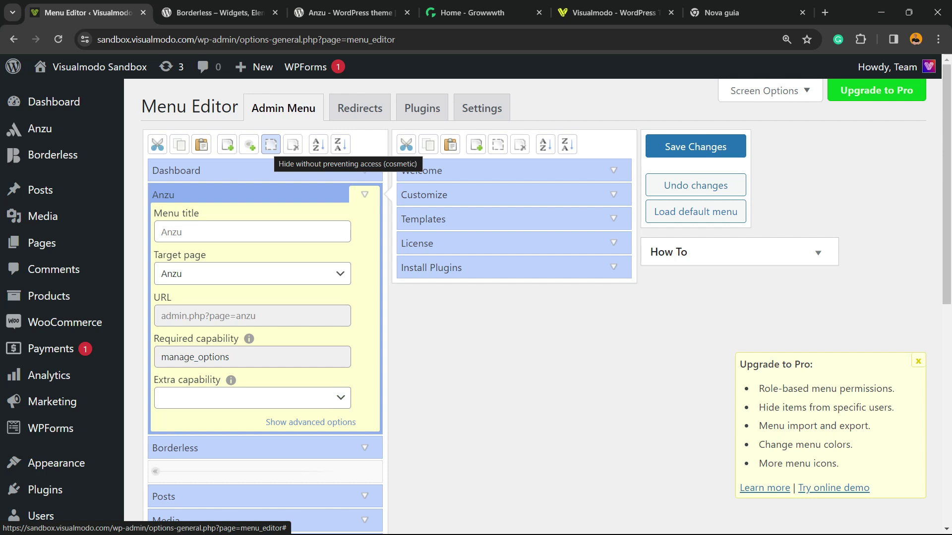
- Hide Anzu and its submenu items without preventing access, and save the changes
{"action": "left_click", "coordinate": [271, 144]}
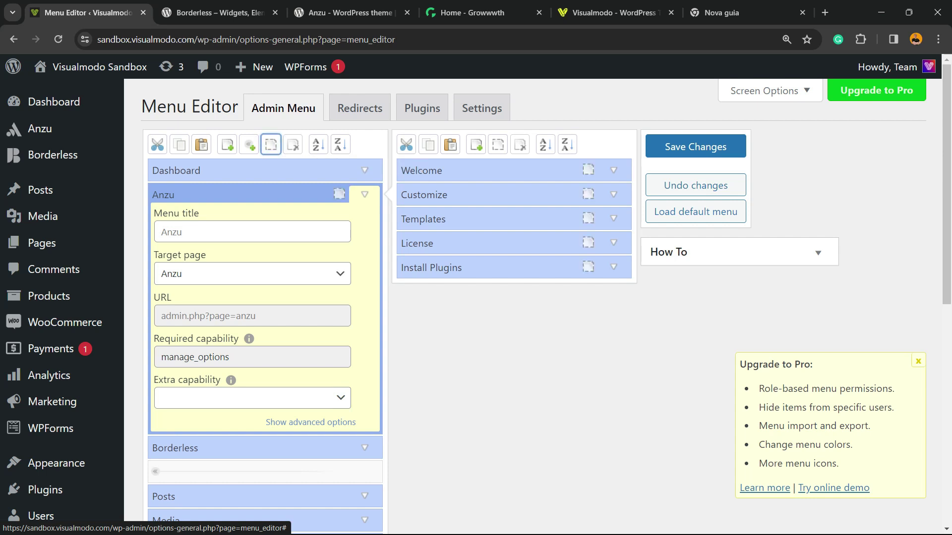
{"action": "scroll", "coordinate": [476, 301], "scroll_direction": "down", "scroll_amount": 9}
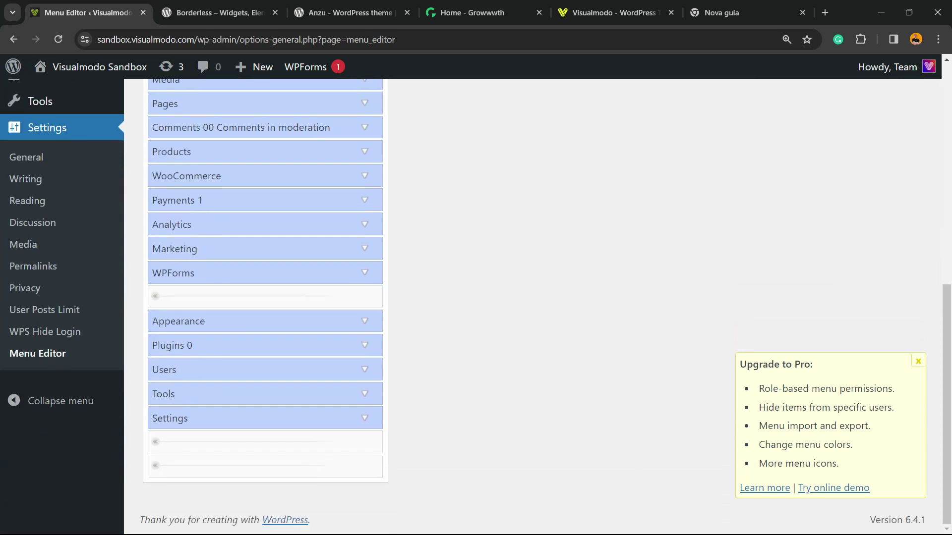
{"action": "scroll", "coordinate": [475, 301], "scroll_direction": "up", "scroll_amount": 9}
{"action": "left_click", "coordinate": [696, 147]}
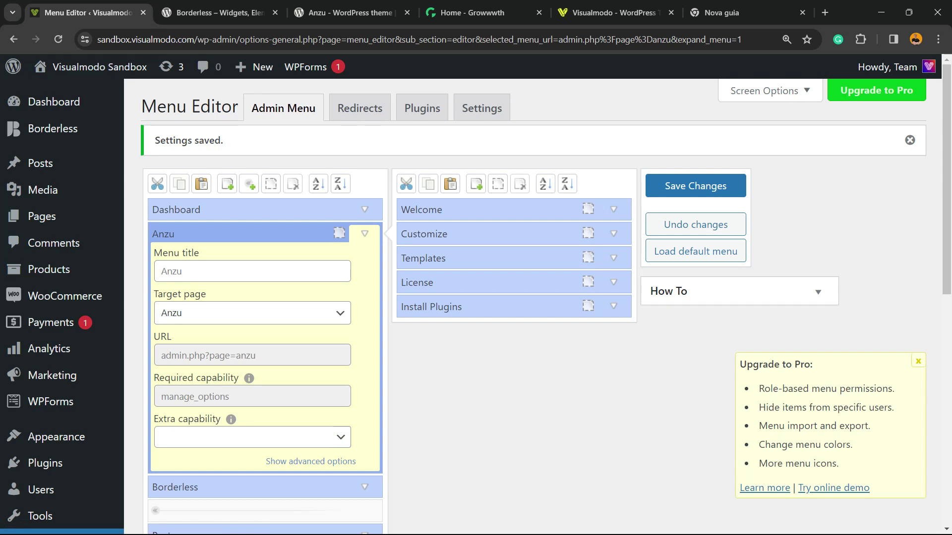
- Check the 'Settings saved.' notice and confirm Anzu is gone from the admin sidebar
{"action": "mouse_move", "coordinate": [49, 163]}
{"action": "left_click", "coordinate": [365, 234]}
{"action": "left_click", "coordinate": [365, 234]}
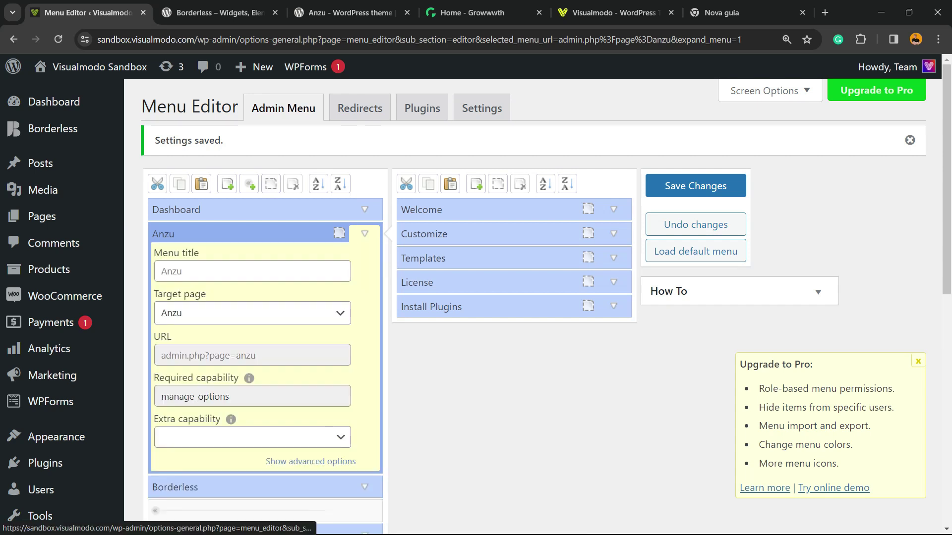
{"action": "scroll", "coordinate": [266, 313], "scroll_direction": "down", "scroll_amount": 3}
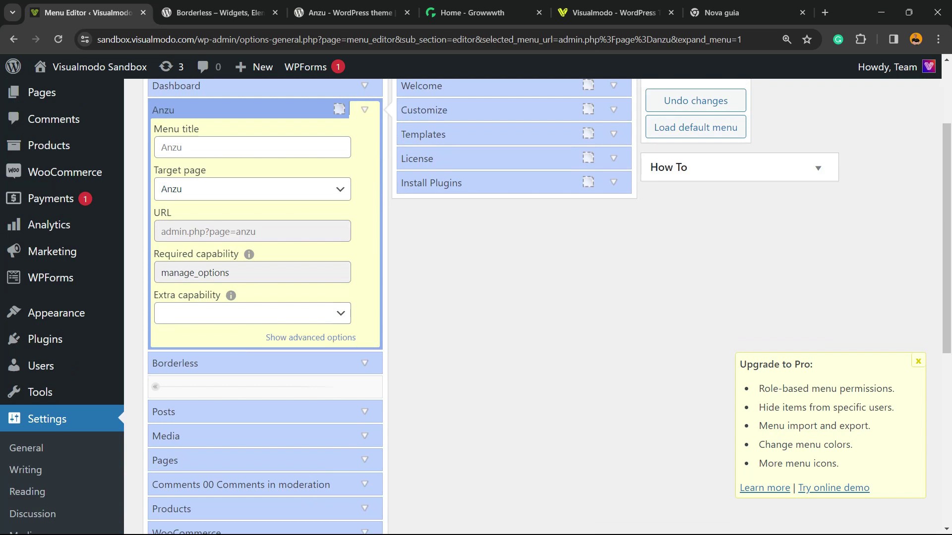
{"action": "left_click", "coordinate": [230, 313]}
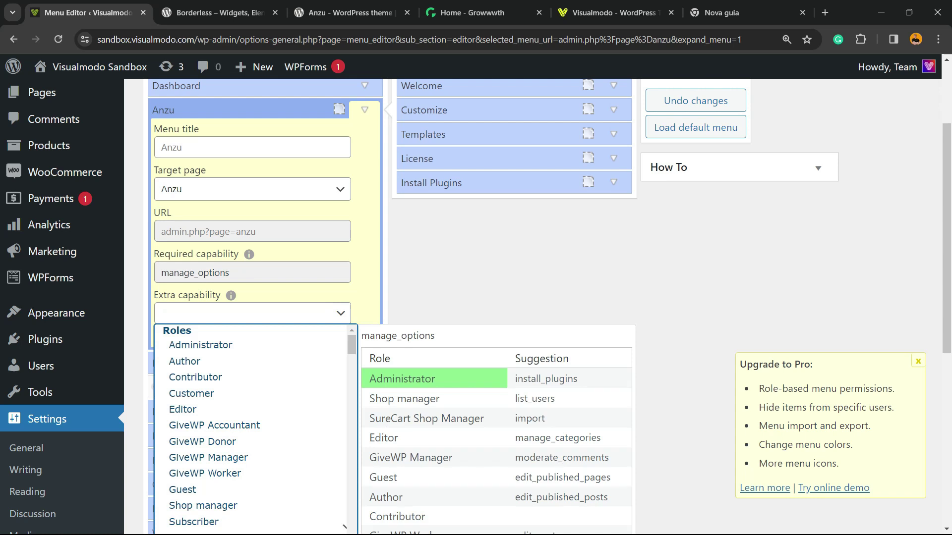
{"action": "scroll", "coordinate": [253, 426], "scroll_direction": "down", "scroll_amount": 3}
{"action": "scroll", "coordinate": [253, 426], "scroll_direction": "up", "scroll_amount": 3}
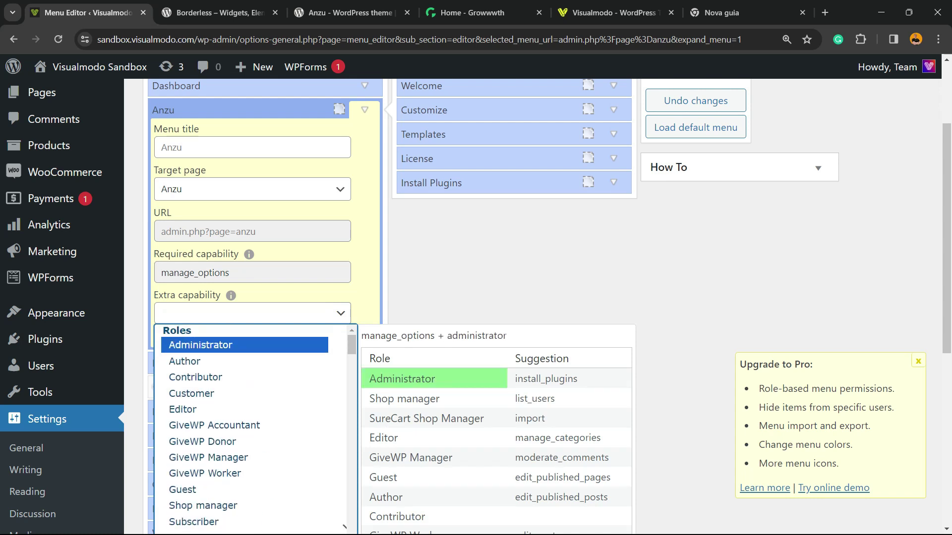
{"action": "key", "text": "Down"}
{"action": "key", "text": "Up"}
{"action": "key", "text": "Down"}
{"action": "key", "text": "Return"}
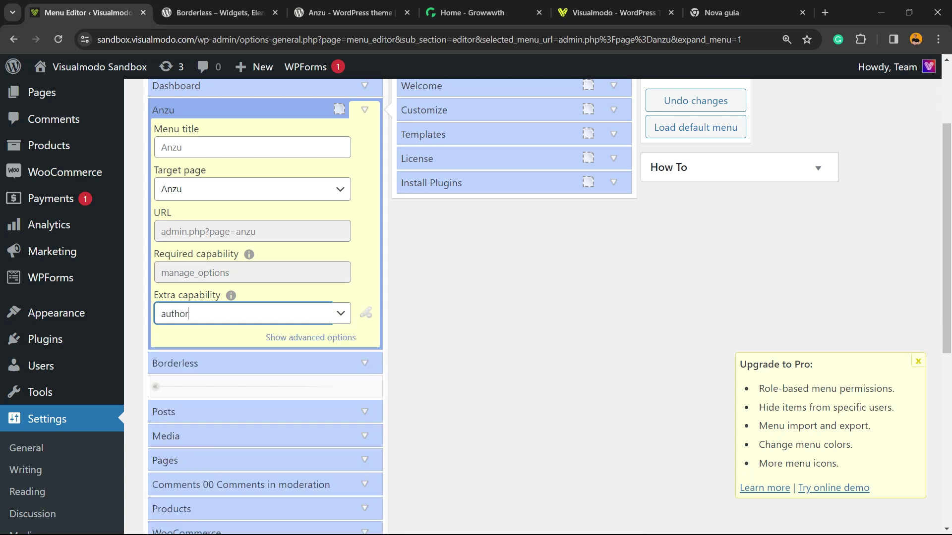
{"action": "key", "text": "Down"}
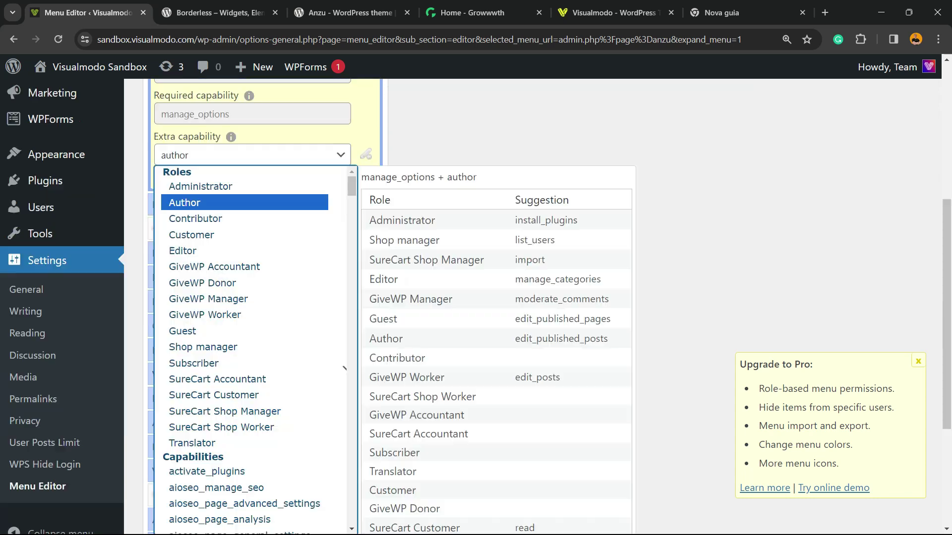
{"action": "scroll", "coordinate": [248, 348], "scroll_direction": "up", "scroll_amount": 2}
{"action": "scroll", "coordinate": [248, 347], "scroll_direction": "down", "scroll_amount": 2}
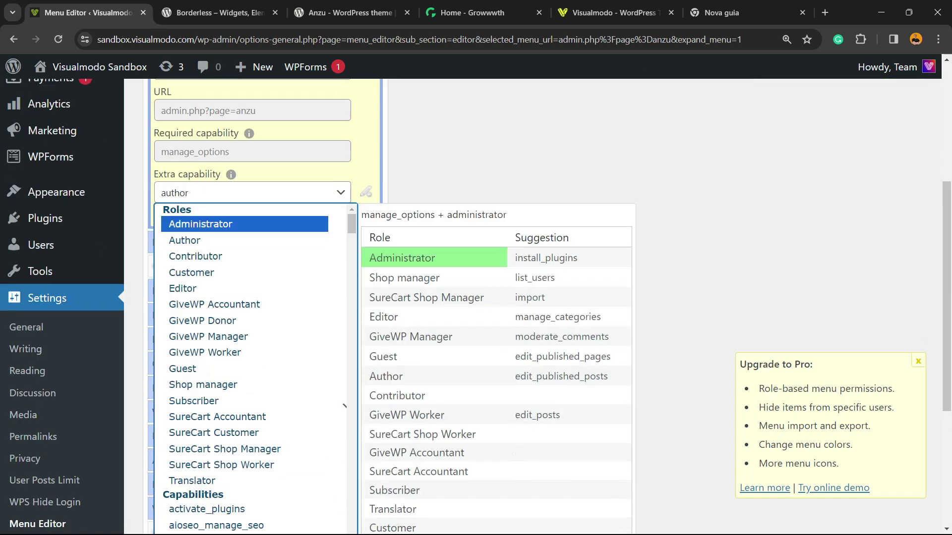
{"action": "scroll", "coordinate": [248, 347], "scroll_direction": "up", "scroll_amount": 2}
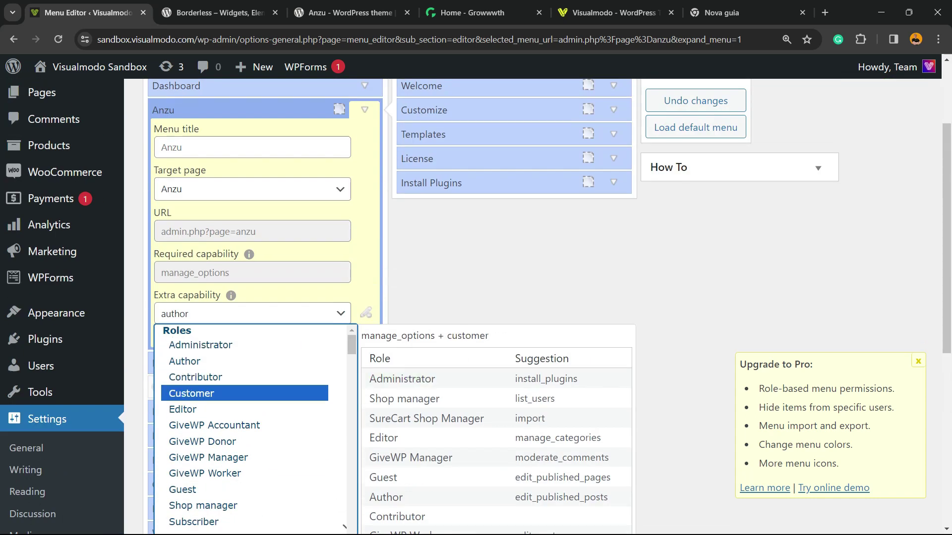
{"action": "scroll", "coordinate": [248, 399], "scroll_direction": "down", "scroll_amount": 4}
{"action": "scroll", "coordinate": [248, 401], "scroll_direction": "down", "scroll_amount": 3}
{"action": "scroll", "coordinate": [248, 407], "scroll_direction": "up", "scroll_amount": 8}
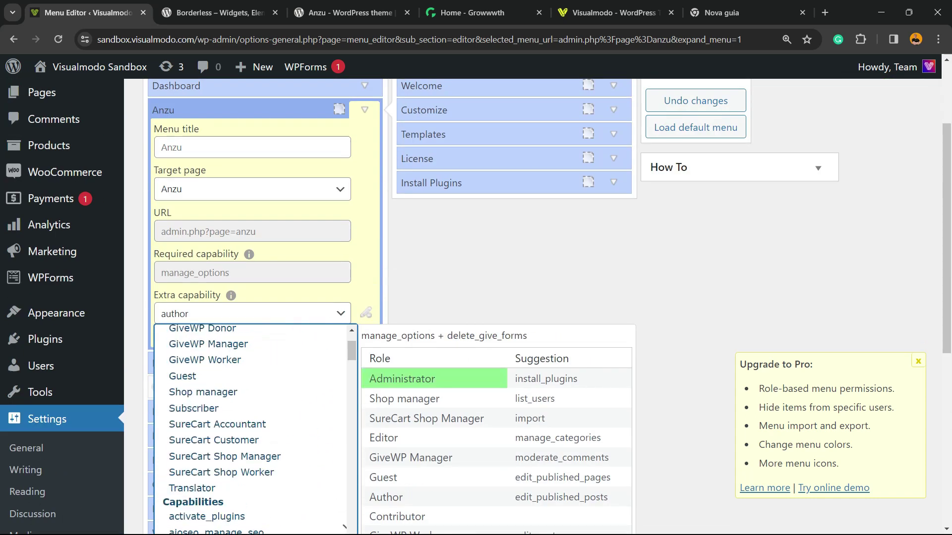
{"action": "left_click", "coordinate": [223, 345]}
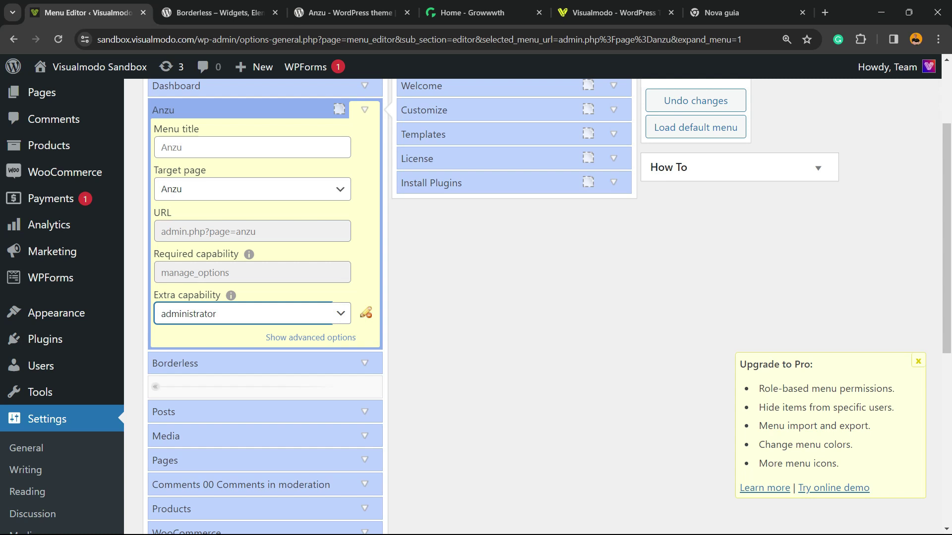
{"action": "left_click", "coordinate": [366, 313]}
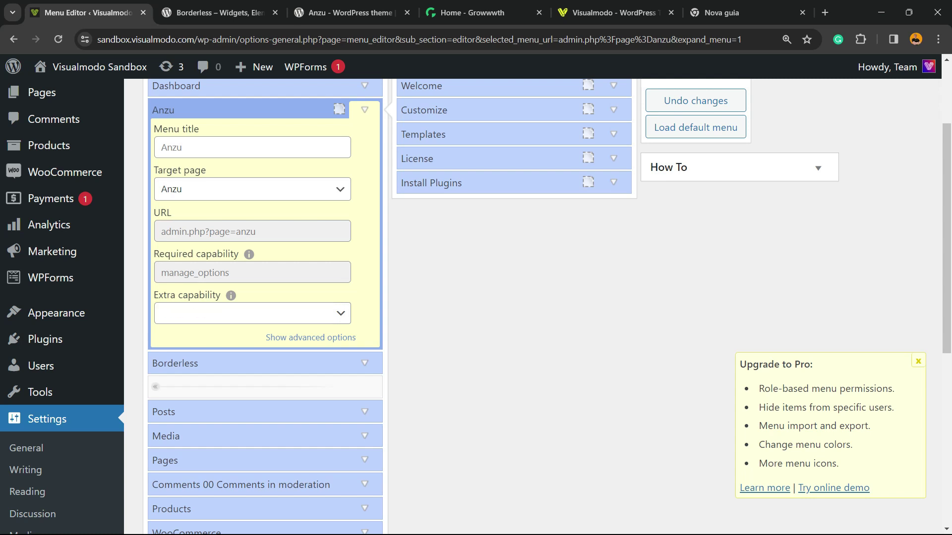
{"action": "scroll", "coordinate": [496, 298], "scroll_direction": "up", "scroll_amount": 3}
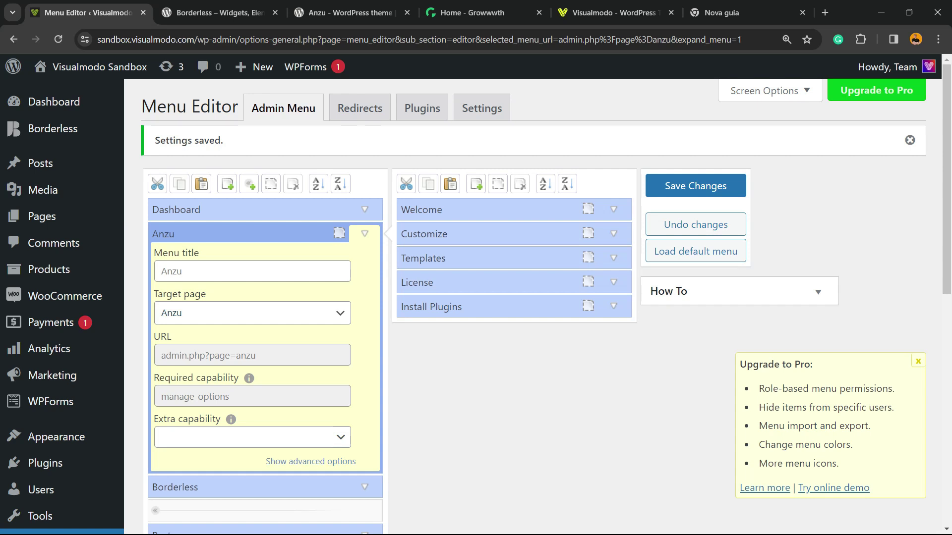
{"action": "scroll", "coordinate": [496, 298], "scroll_direction": "down", "scroll_amount": 10}
{"action": "scroll", "coordinate": [496, 297], "scroll_direction": "up", "scroll_amount": 8}
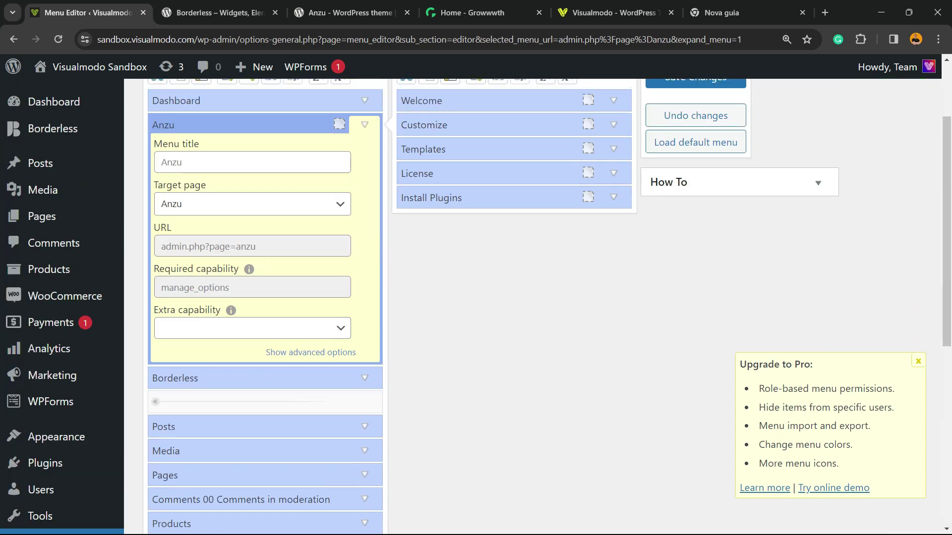
- Expand the Users menu item and review its title, users.php URL and list_users capability
{"action": "scroll", "coordinate": [495, 297], "scroll_direction": "up", "scroll_amount": 2}
{"action": "scroll", "coordinate": [496, 297], "scroll_direction": "down", "scroll_amount": 10}
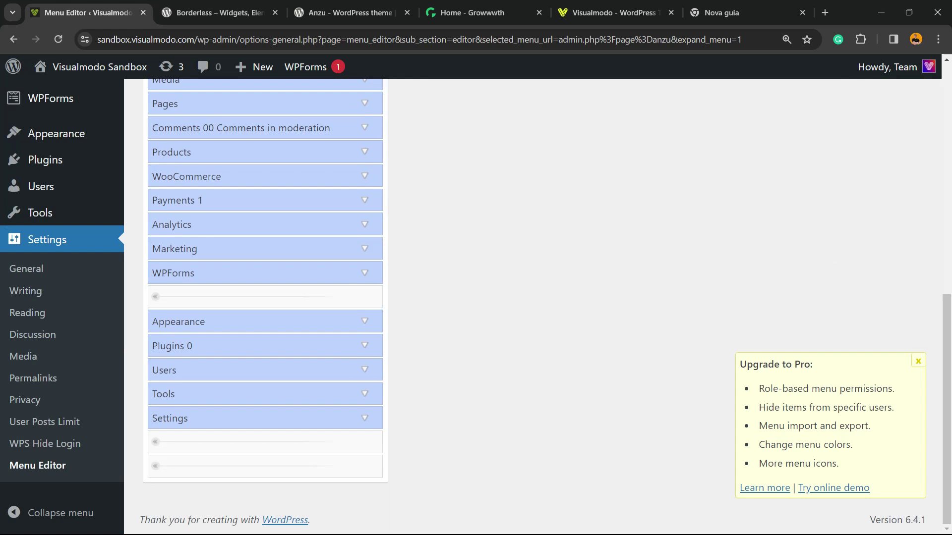
{"action": "left_click", "coordinate": [364, 370]}
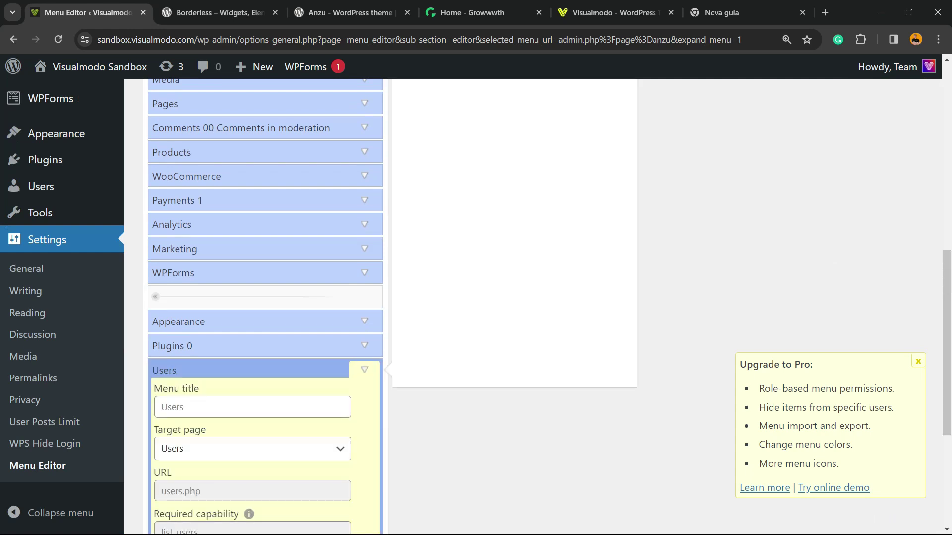
{"action": "scroll", "coordinate": [496, 297], "scroll_direction": "up", "scroll_amount": 8}
{"action": "scroll", "coordinate": [496, 298], "scroll_direction": "down", "scroll_amount": 10}
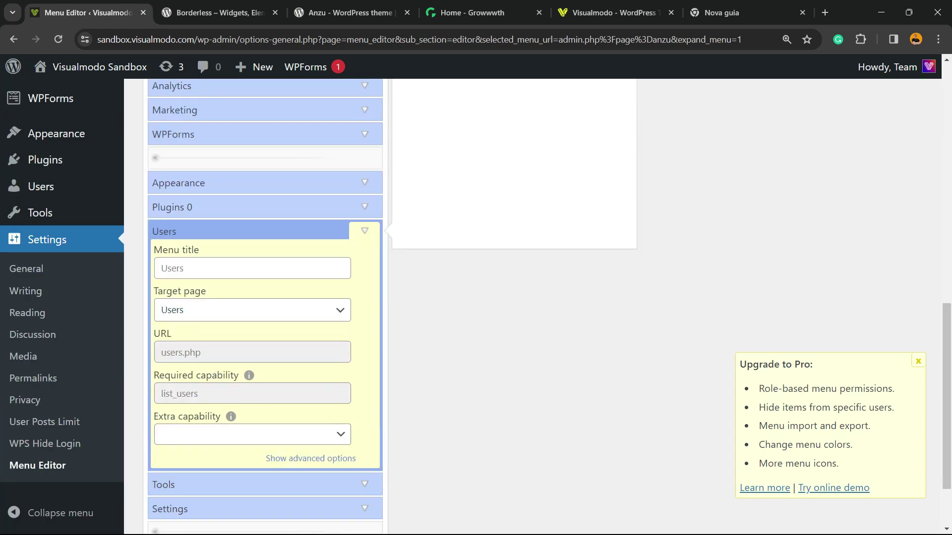
{"action": "double_click", "coordinate": [172, 268]}
{"action": "key", "text": "Tab"}
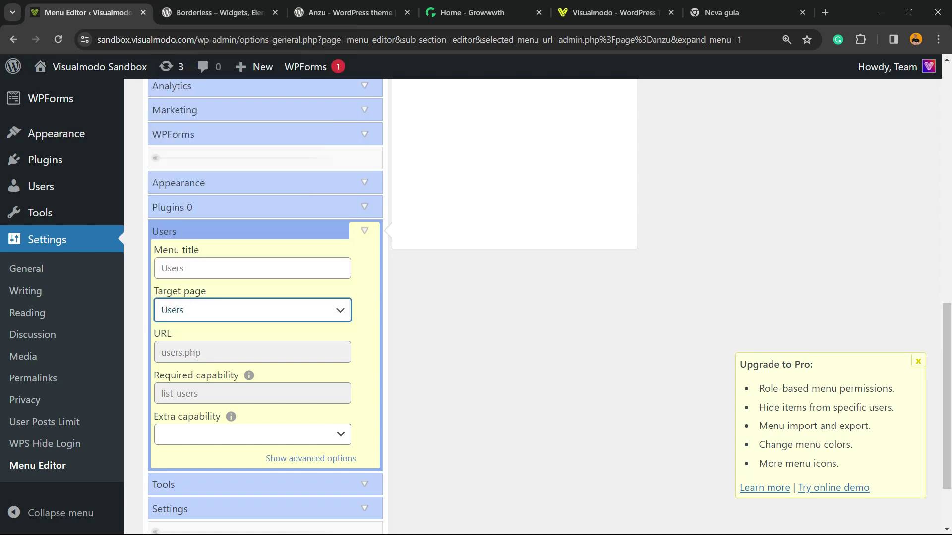
{"action": "left_click", "coordinate": [200, 352]}
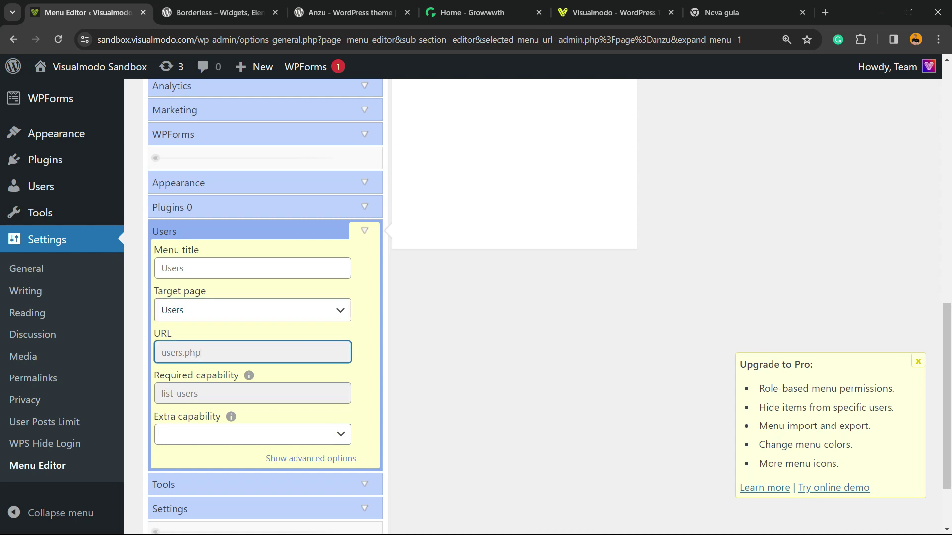
{"action": "left_click_drag", "start_coordinate": [201, 353], "coordinate": [161, 352]}
{"action": "key", "text": "Tab"}
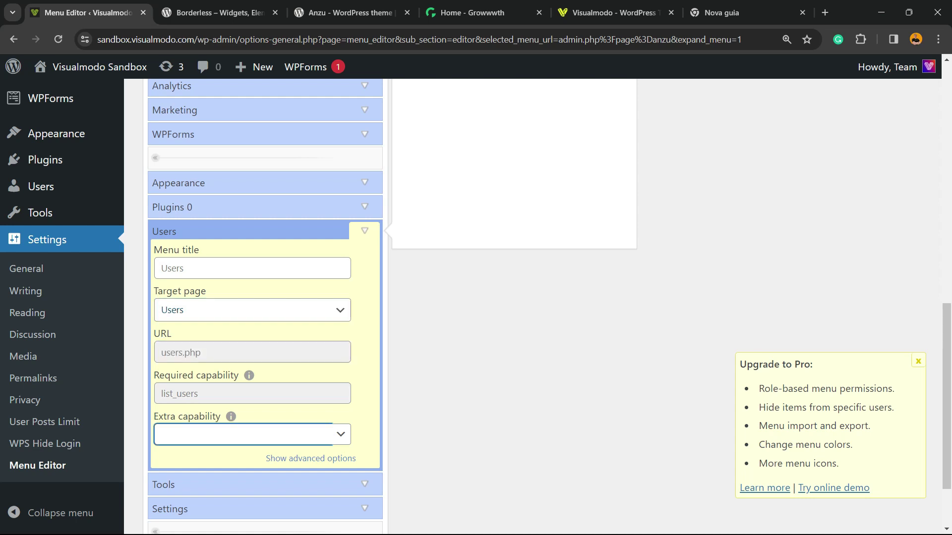
{"action": "scroll", "coordinate": [265, 298], "scroll_direction": "up", "scroll_amount": 3}
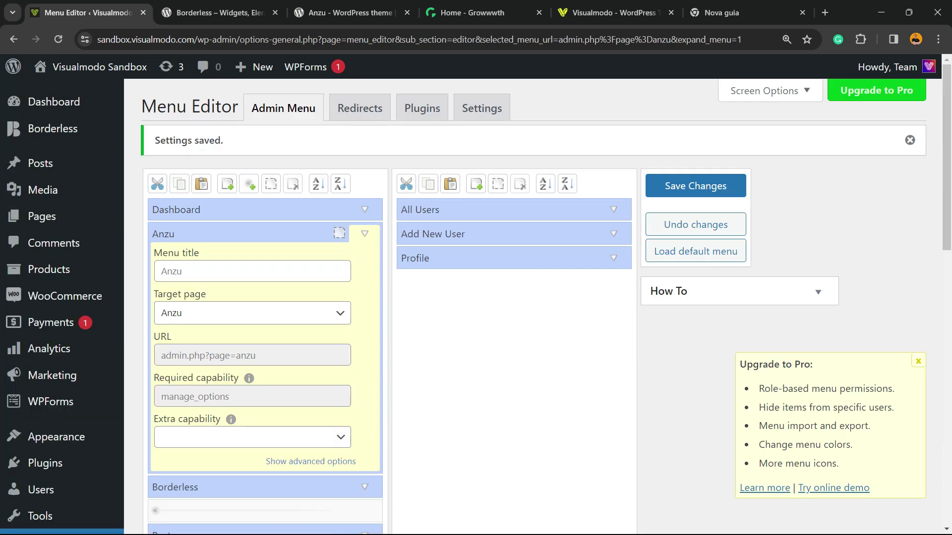
{"action": "scroll", "coordinate": [271, 184], "scroll_direction": "down", "scroll_amount": 12}
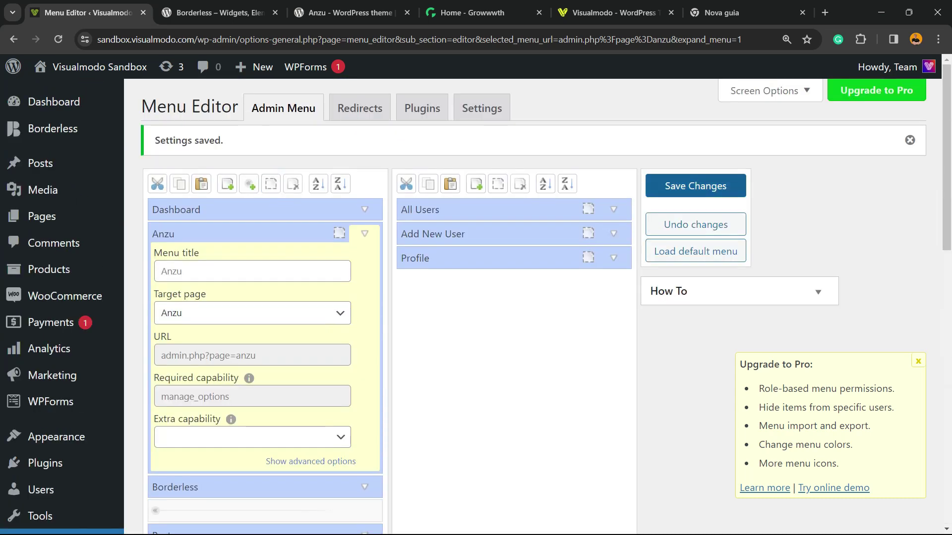
- Save the admin menu changes in Menu Editor
{"action": "left_click", "coordinate": [696, 186]}
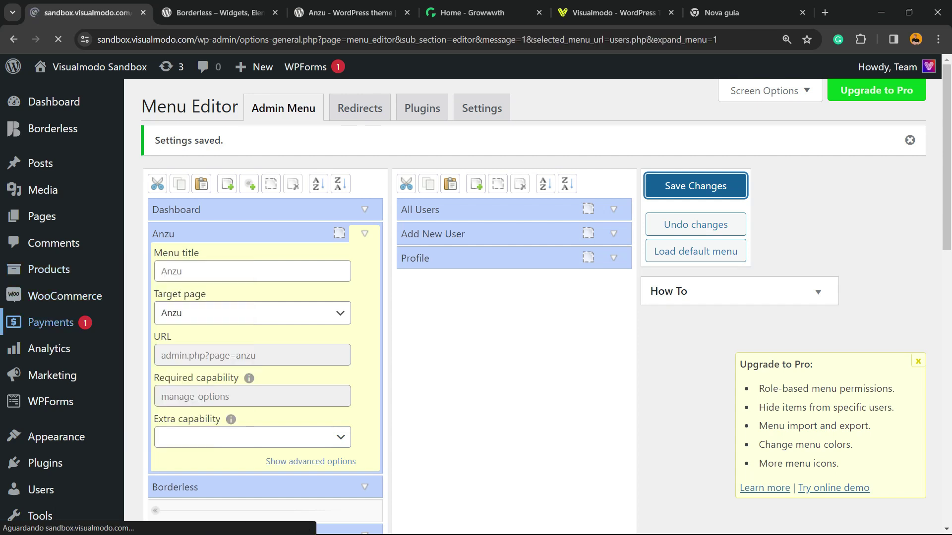
{"action": "scroll", "coordinate": [39, 431], "scroll_direction": "down", "scroll_amount": 1}
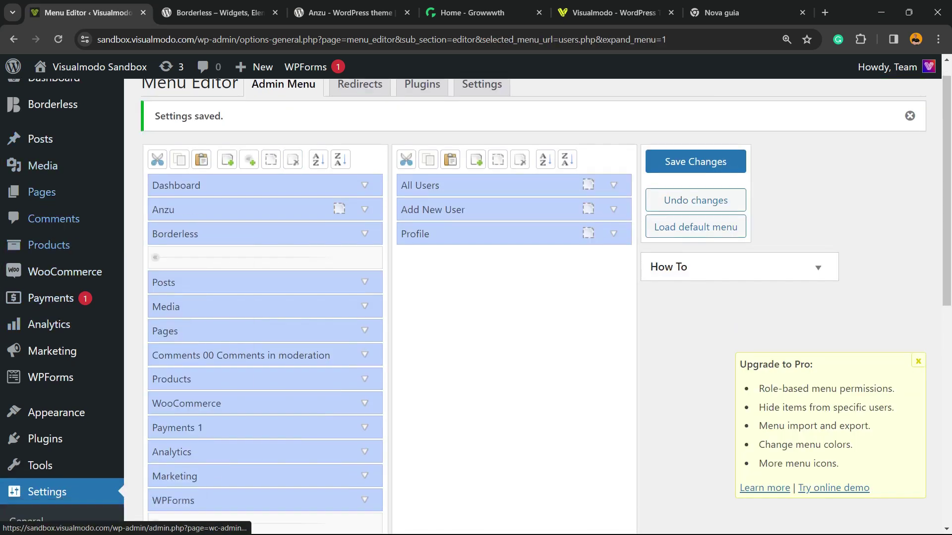
{"action": "scroll", "coordinate": [40, 430], "scroll_direction": "up", "scroll_amount": 1}
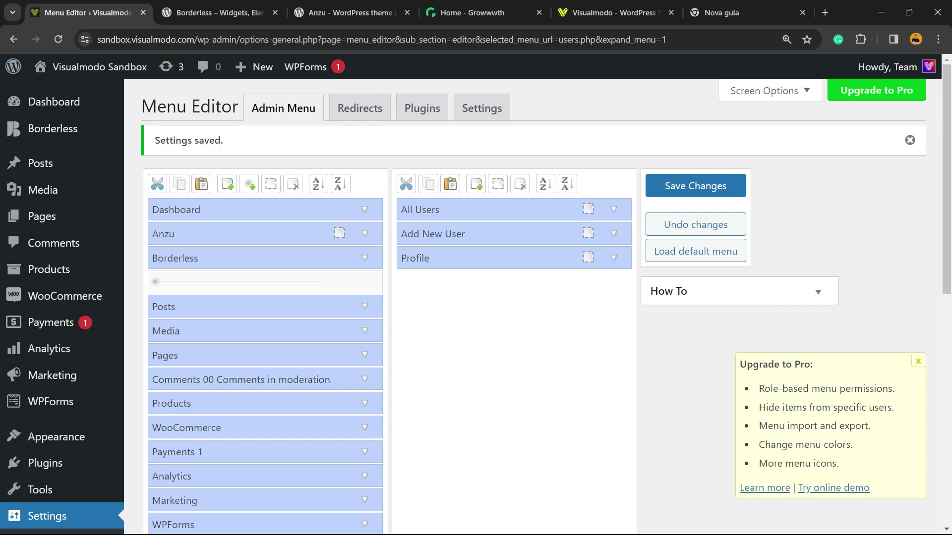
- Open the Redirects tab and inspect the Add a user and Add a role dropdowns
{"action": "left_click", "coordinate": [360, 108]}
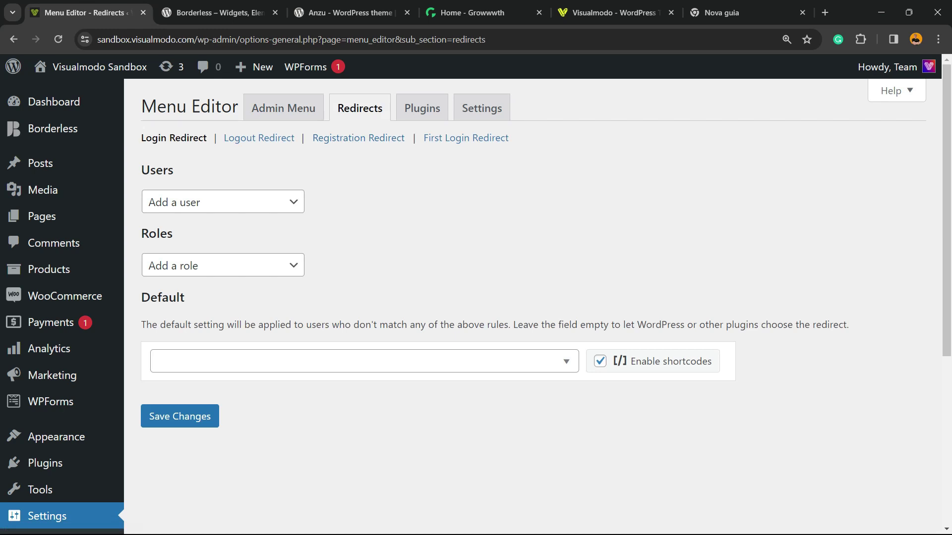
{"action": "left_click", "coordinate": [223, 201]}
{"action": "left_click", "coordinate": [223, 202]}
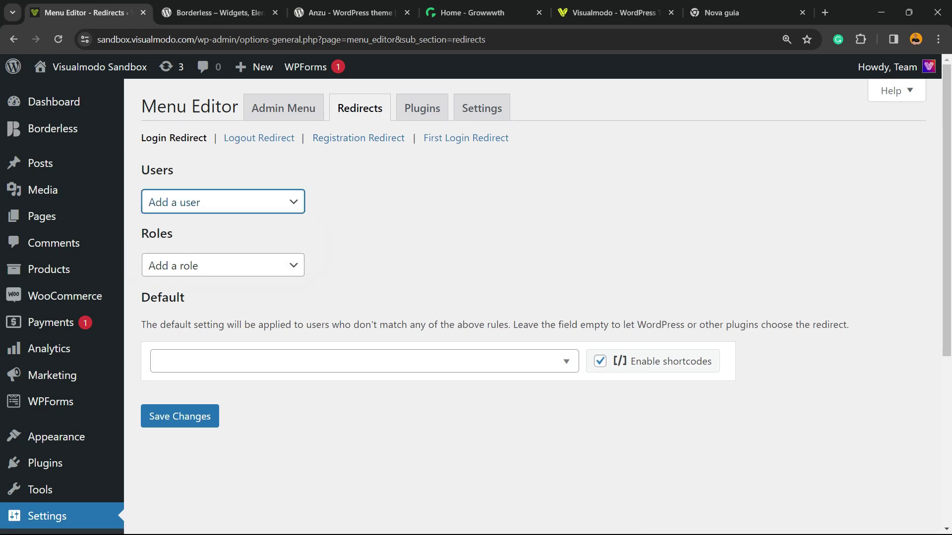
{"action": "left_click", "coordinate": [193, 266]}
{"action": "left_click", "coordinate": [193, 267]}
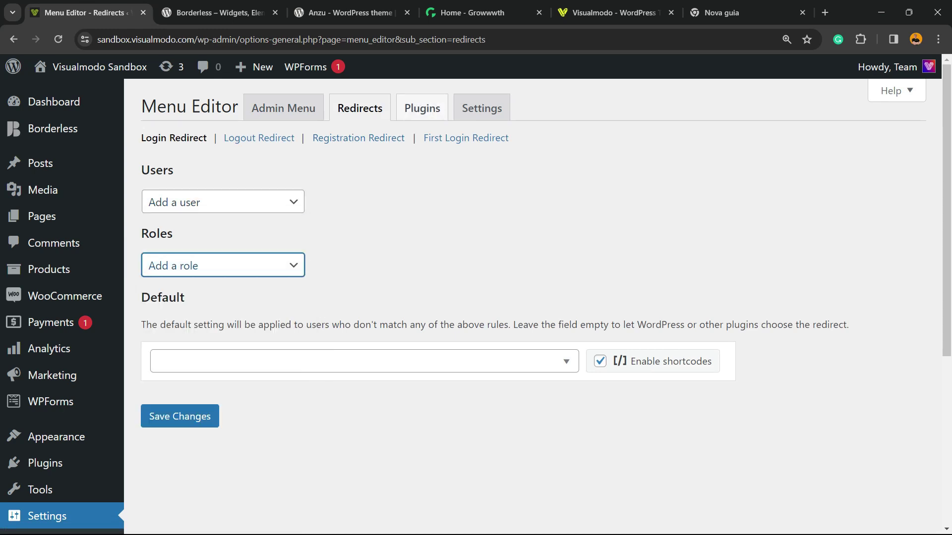
- Open the Plugins tab and scroll through the list, every installed plugin checked visible
{"action": "left_click", "coordinate": [422, 108]}
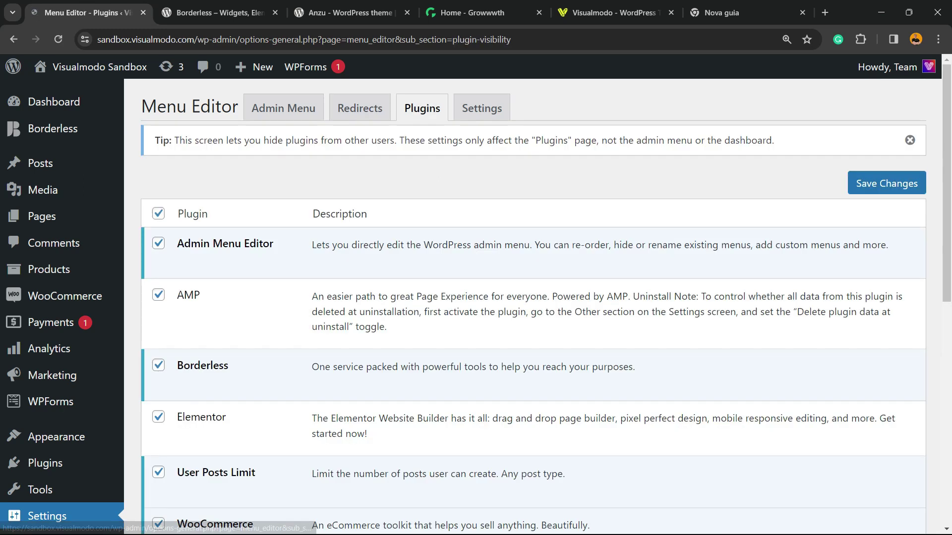
{"action": "scroll", "coordinate": [533, 297], "scroll_direction": "down", "scroll_amount": 9}
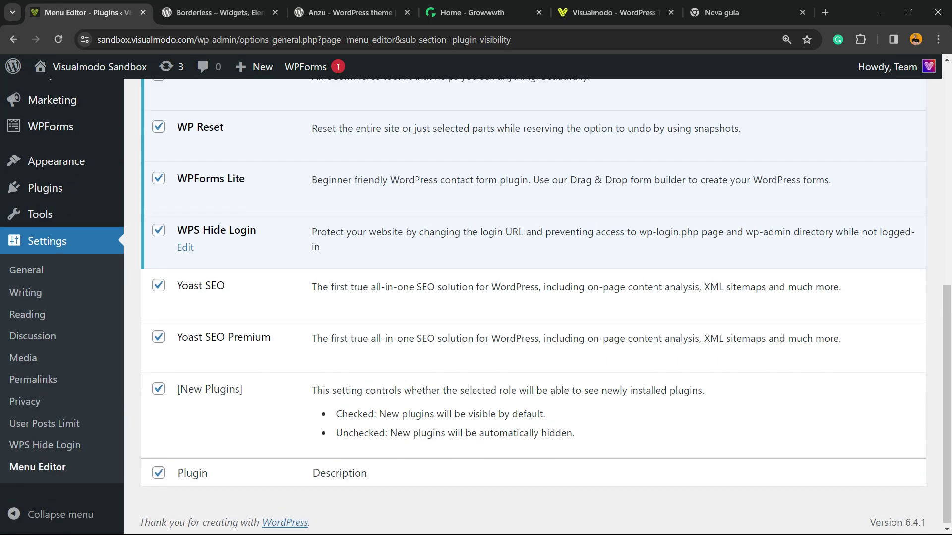
{"action": "scroll", "coordinate": [533, 298], "scroll_direction": "up", "scroll_amount": 9}
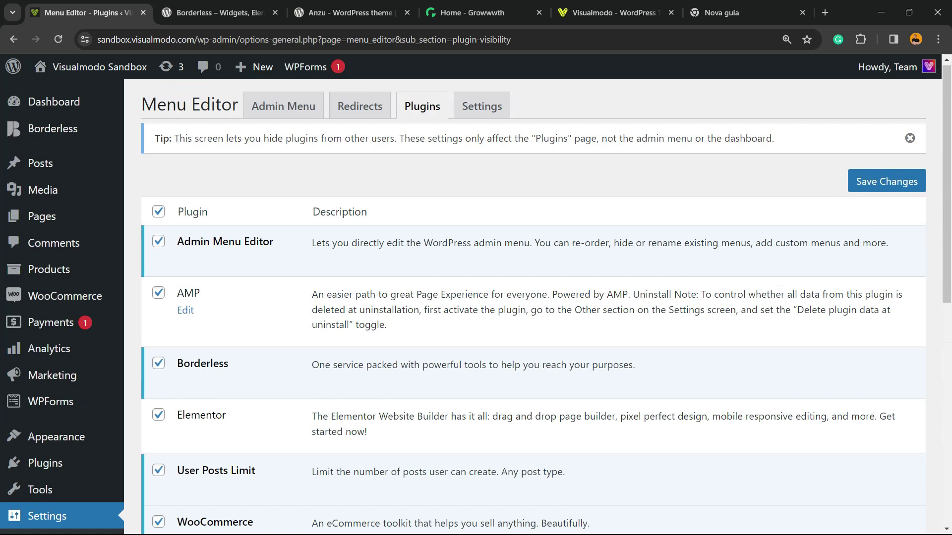
{"action": "scroll", "coordinate": [533, 288], "scroll_direction": "down", "scroll_amount": 7}
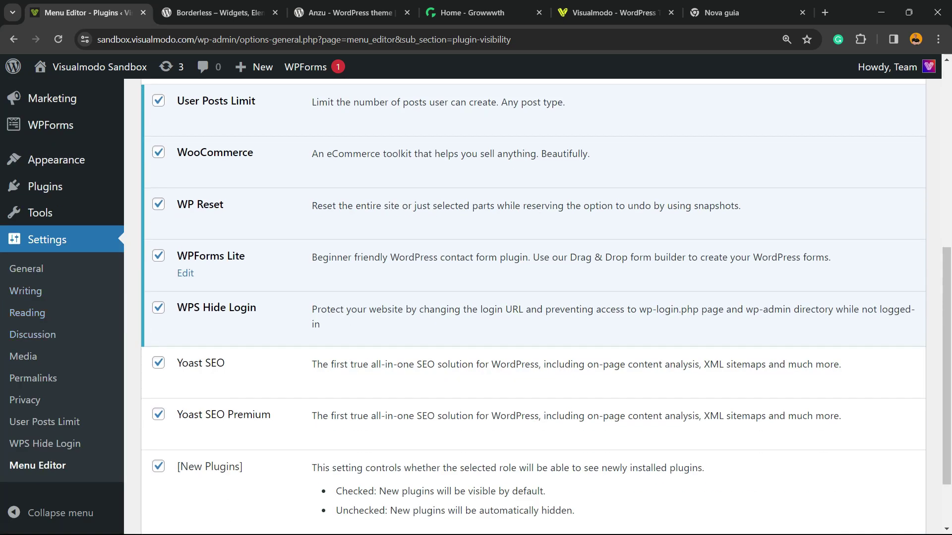
{"action": "scroll", "coordinate": [533, 322], "scroll_direction": "down", "scroll_amount": 3}
{"action": "scroll", "coordinate": [533, 322], "scroll_direction": "up", "scroll_amount": 10}
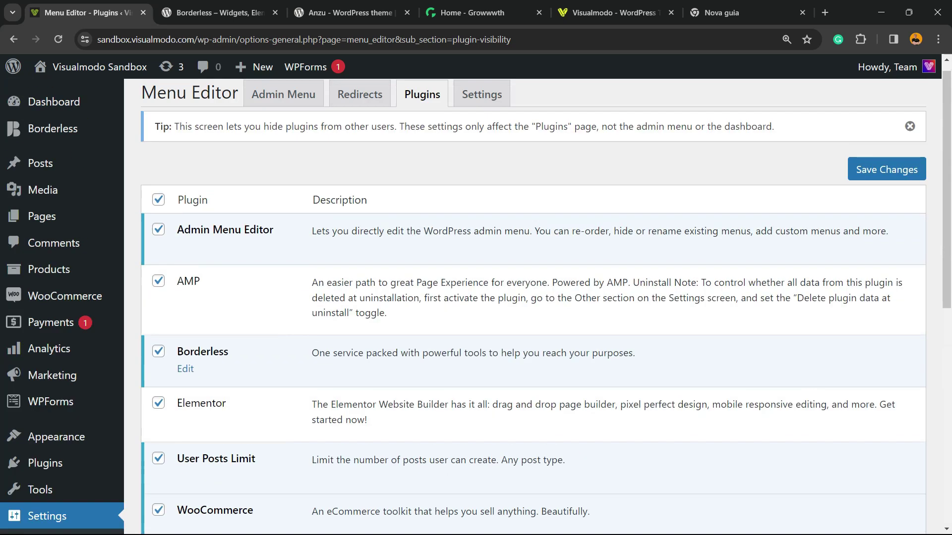
{"action": "scroll", "coordinate": [49, 297], "scroll_direction": "down", "scroll_amount": 4}
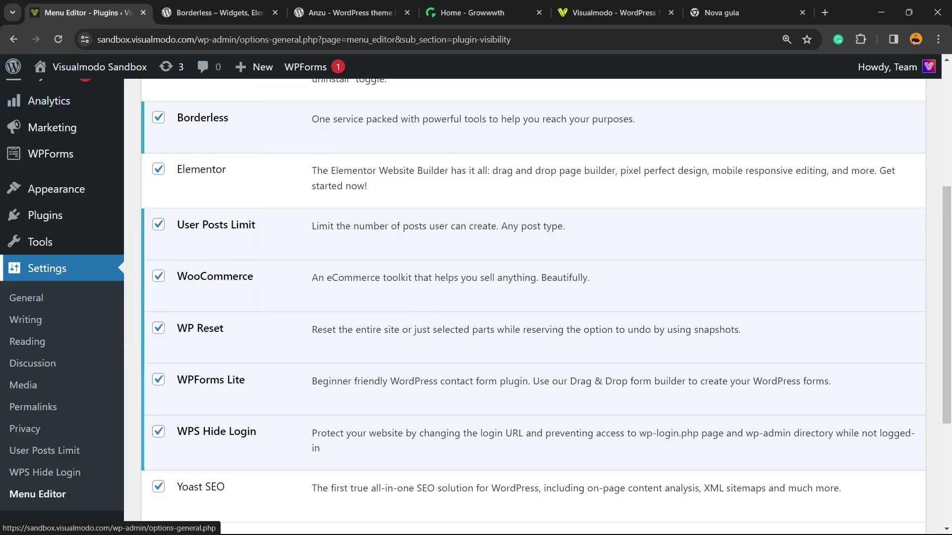
{"action": "scroll", "coordinate": [49, 297], "scroll_direction": "up", "scroll_amount": 5}
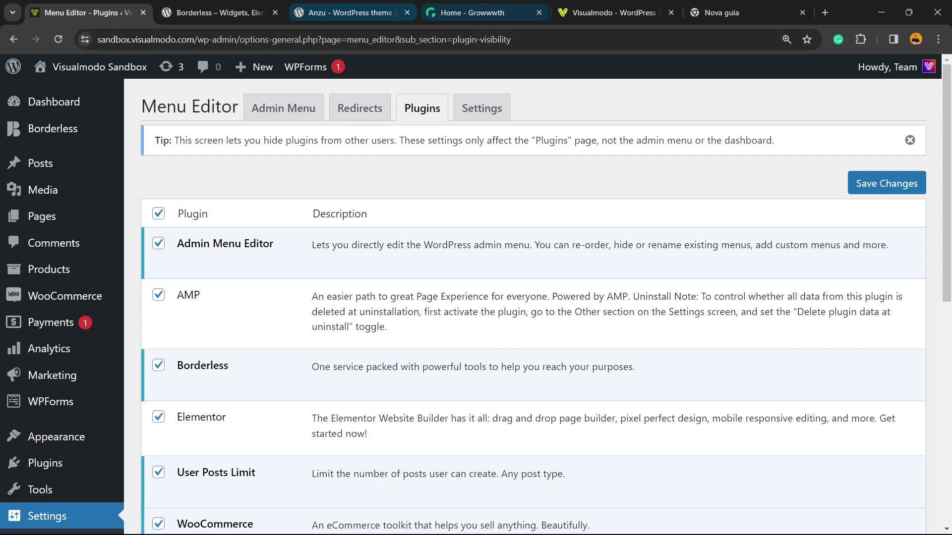
- Look over the Borderless plugin page, highlighting its title, then the Anzu theme page
{"action": "left_click", "coordinate": [218, 13]}
{"action": "left_click_drag", "start_coordinate": [229, 419], "coordinate": [536, 449]}
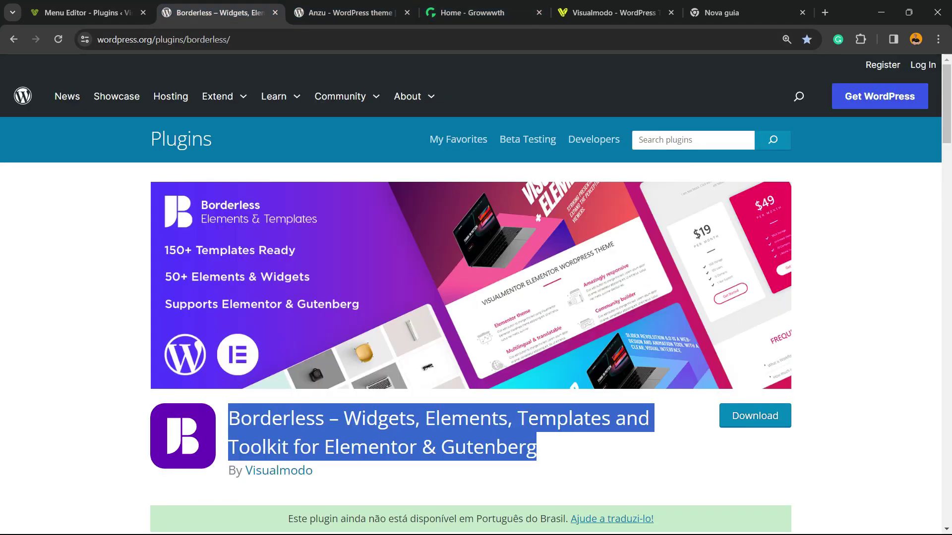
{"action": "left_click", "coordinate": [353, 13]}
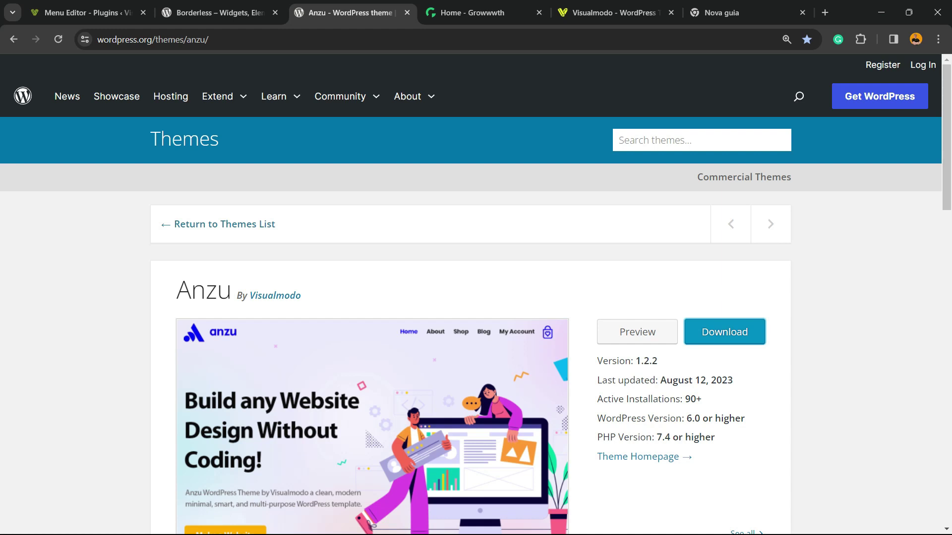
- Move on to the Growwwth guest-posting site and scroll through its website listings
{"action": "key", "text": "ctrl+Tab"}
{"action": "scroll", "coordinate": [471, 298], "scroll_direction": "down", "scroll_amount": 5}
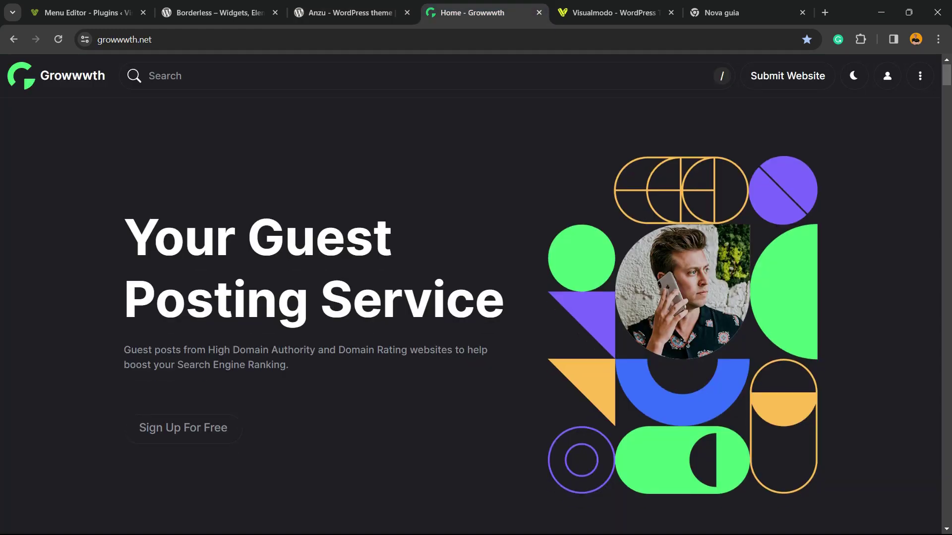
{"action": "scroll", "coordinate": [471, 298], "scroll_direction": "down", "scroll_amount": 20}
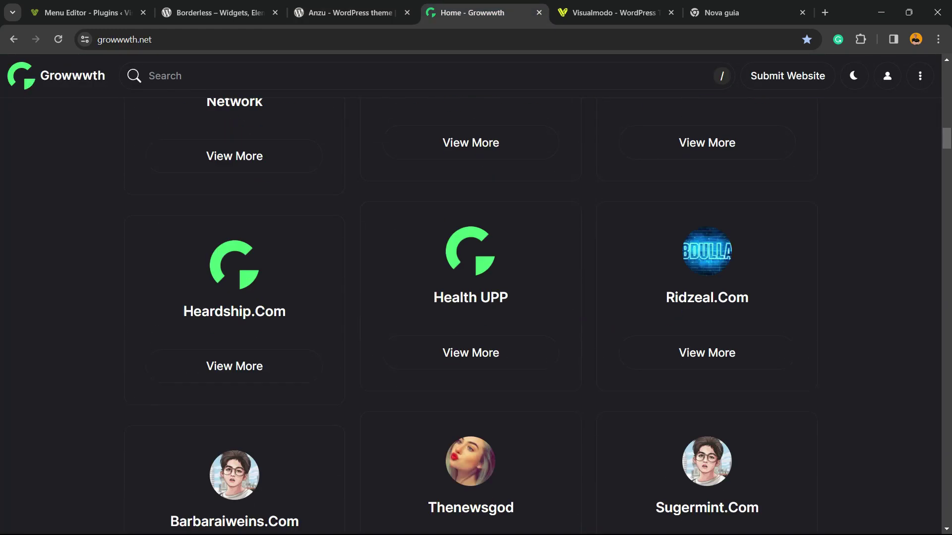
{"action": "scroll", "coordinate": [471, 298], "scroll_direction": "down", "scroll_amount": 20}
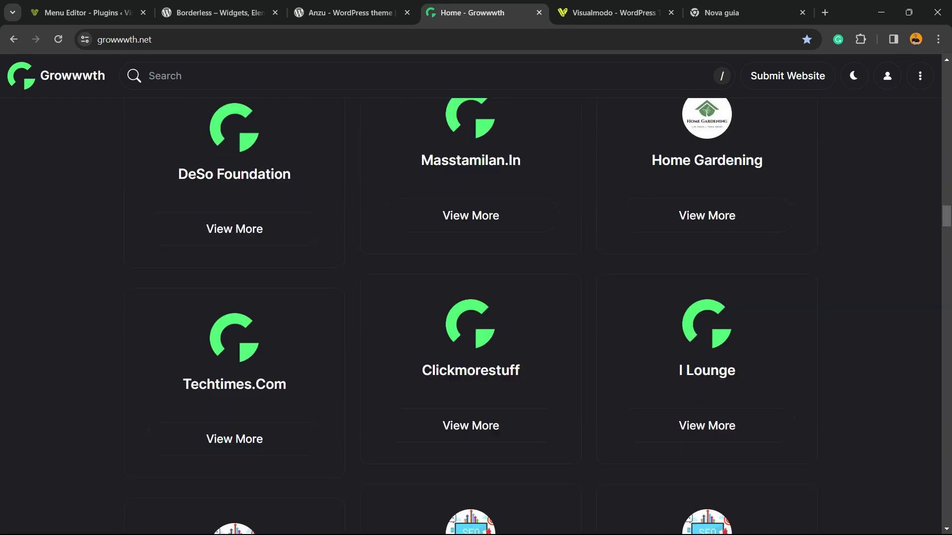
- Switch to Visualmodo, open Templates Library, and browse down to the Instructor and Therapist templates
{"action": "key", "text": "ctrl+Tab"}
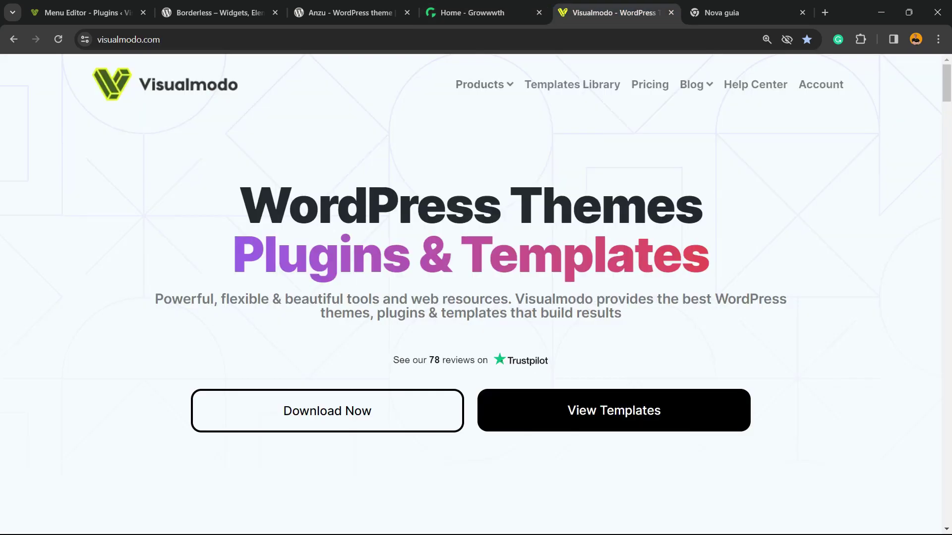
{"action": "left_click", "coordinate": [572, 84]}
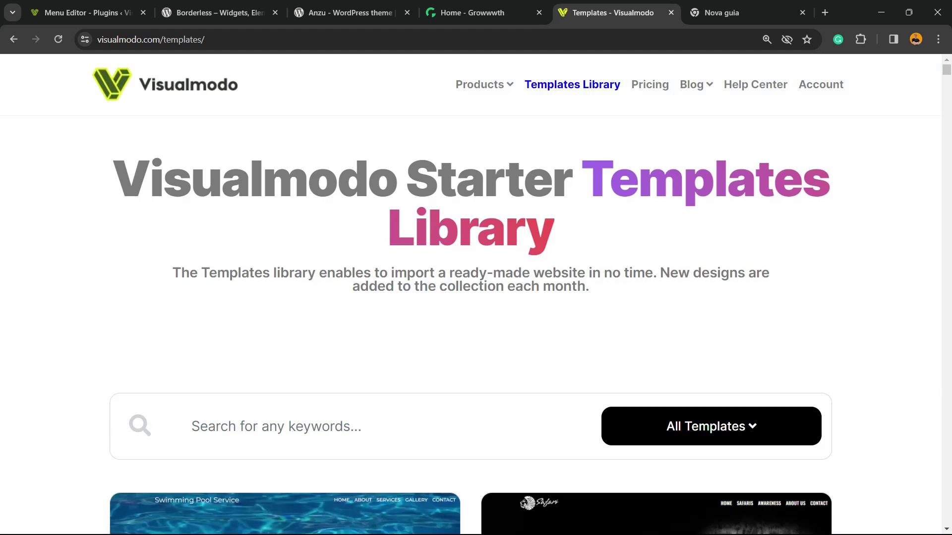
{"action": "scroll", "coordinate": [476, 297], "scroll_direction": "down", "scroll_amount": 5}
{"action": "scroll", "coordinate": [476, 323], "scroll_direction": "down", "scroll_amount": 20}
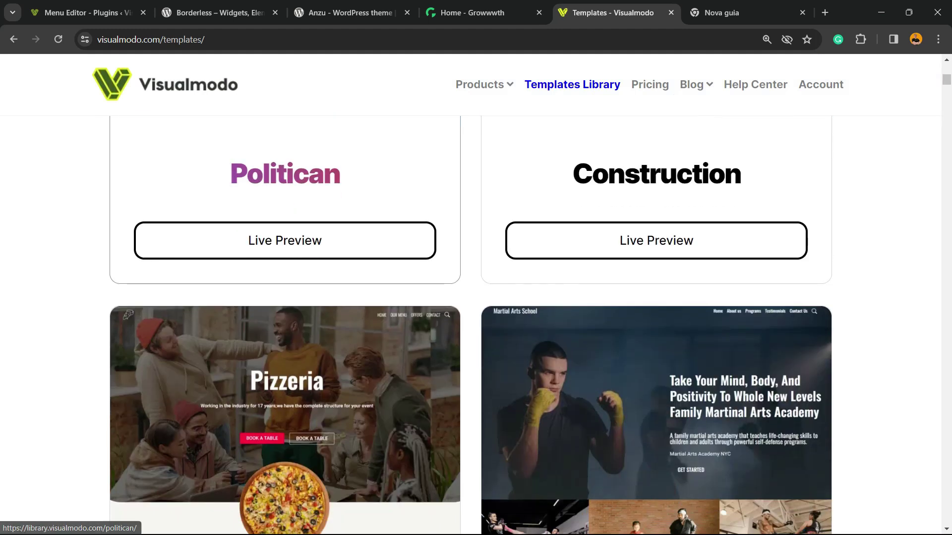
{"action": "scroll", "coordinate": [476, 322], "scroll_direction": "down", "scroll_amount": 20}
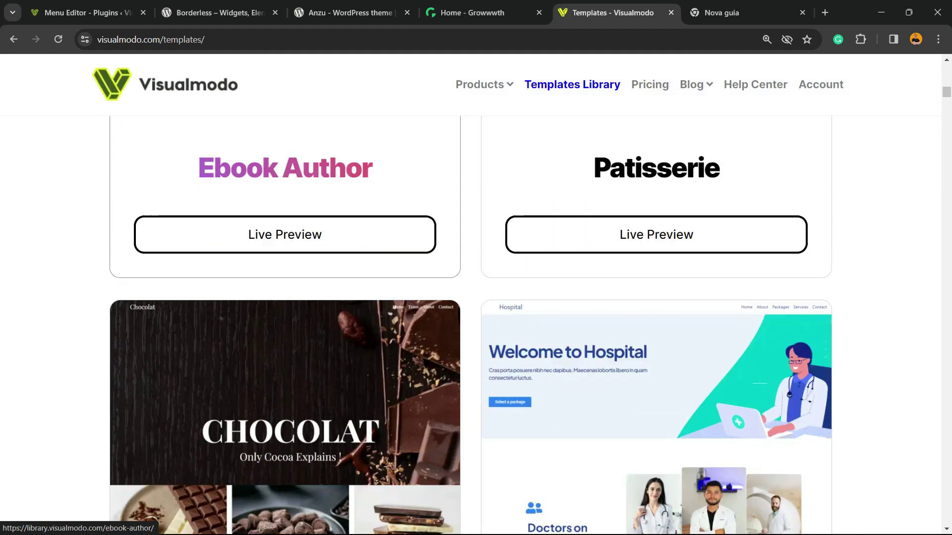
{"action": "scroll", "coordinate": [476, 322], "scroll_direction": "down", "scroll_amount": 20}
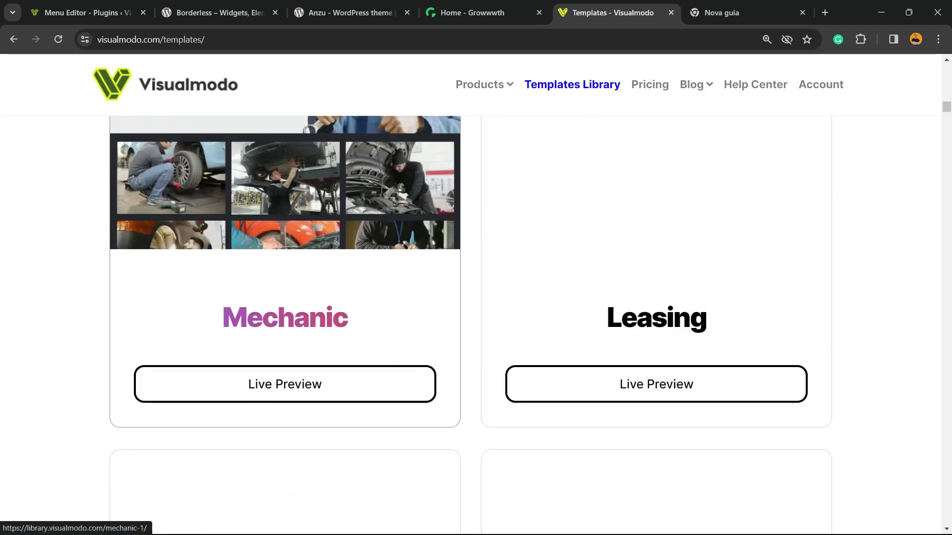
{"action": "scroll", "coordinate": [285, 322], "scroll_direction": "down", "scroll_amount": 20}
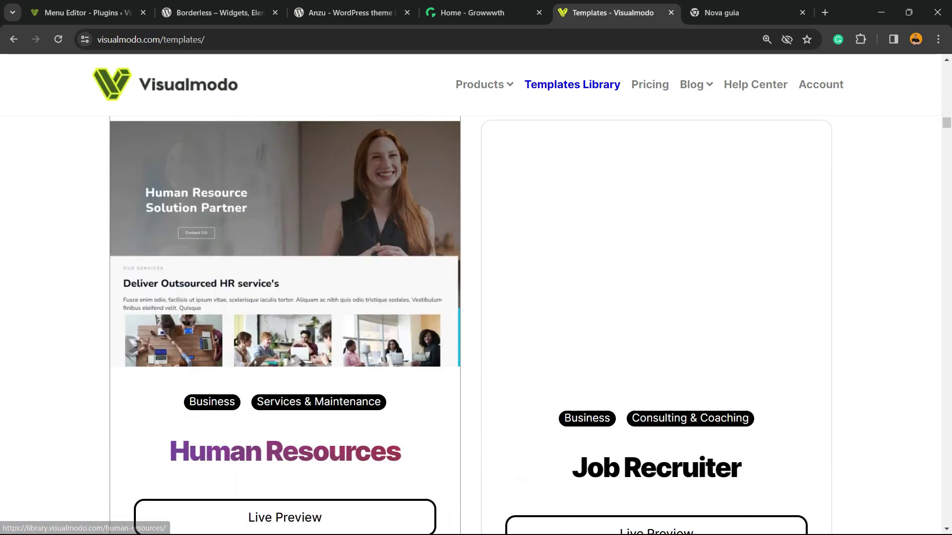
{"action": "scroll", "coordinate": [285, 323], "scroll_direction": "down", "scroll_amount": 20}
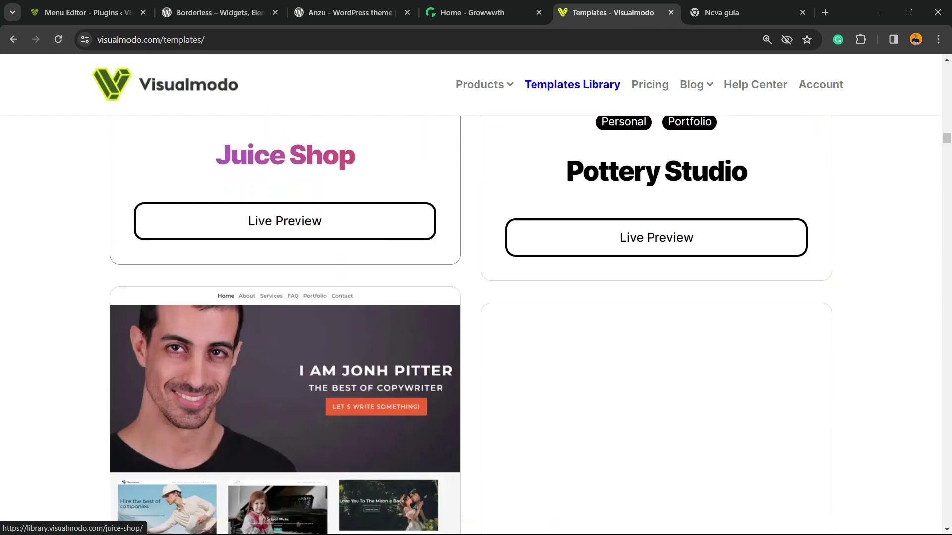
{"action": "scroll", "coordinate": [285, 323], "scroll_direction": "down", "scroll_amount": 18}
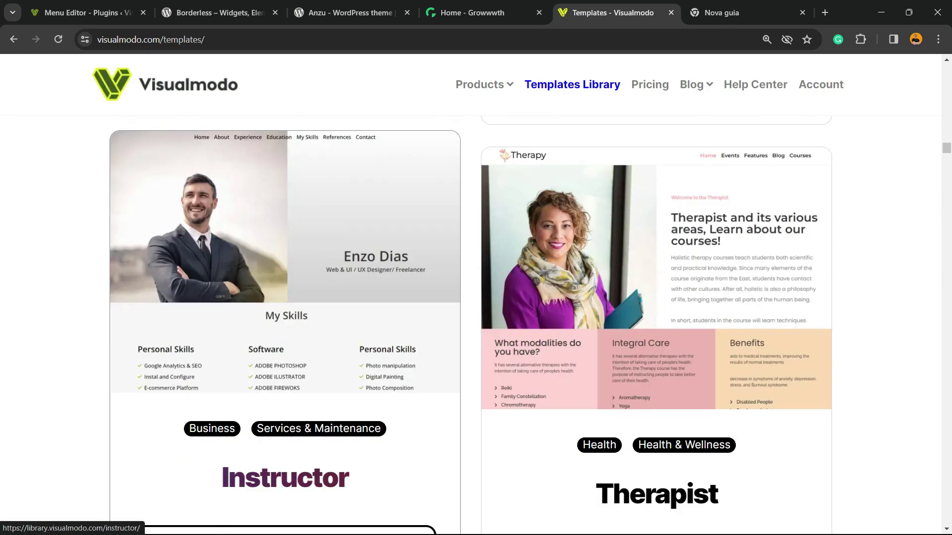